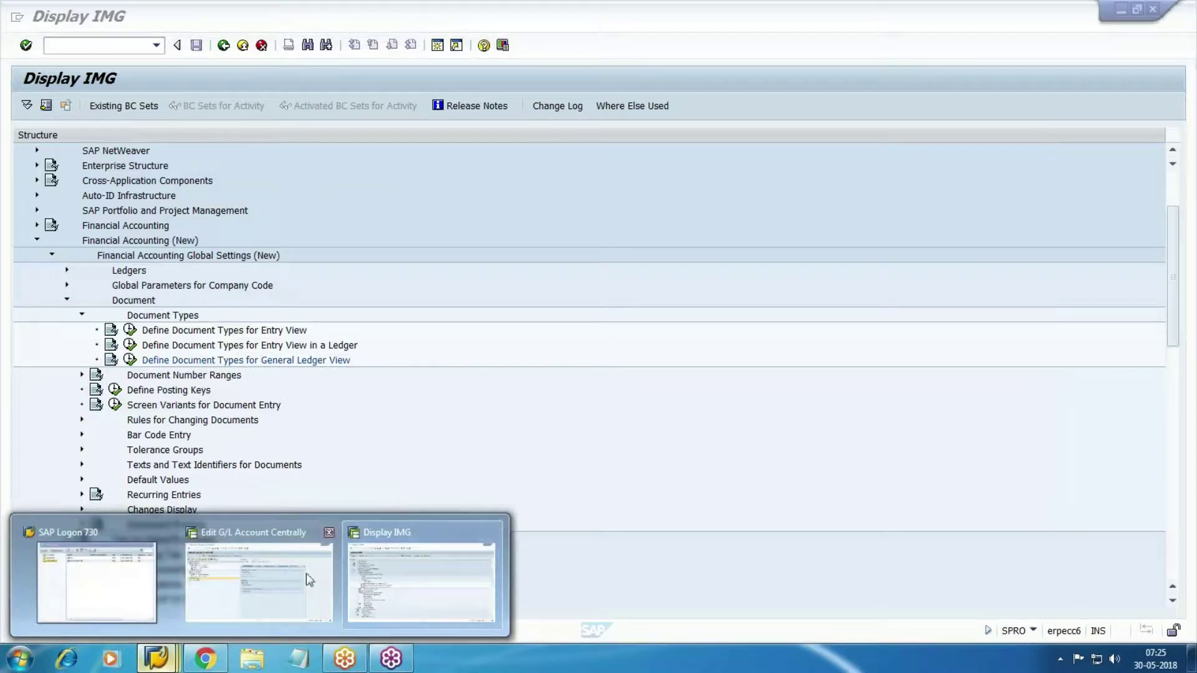
# Leave the IMG with /n to return to the SAP Easy Access menu
pyautogui.click(81, 45)
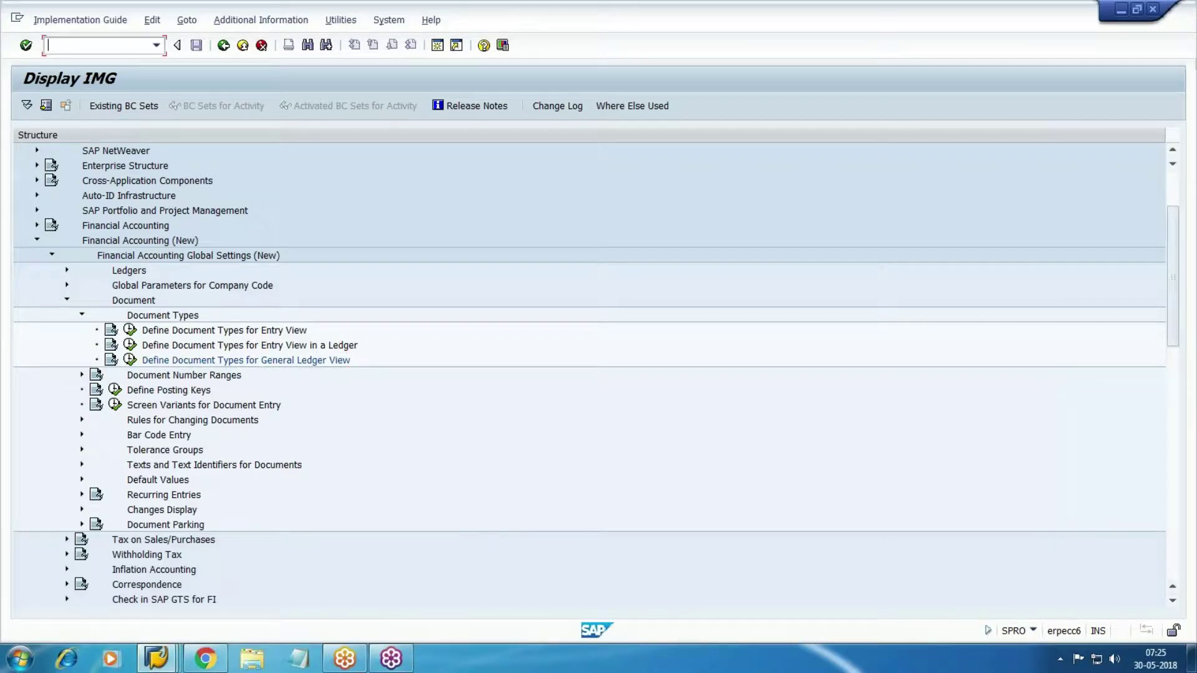
pyautogui.write('/n')
pyautogui.press('Return')
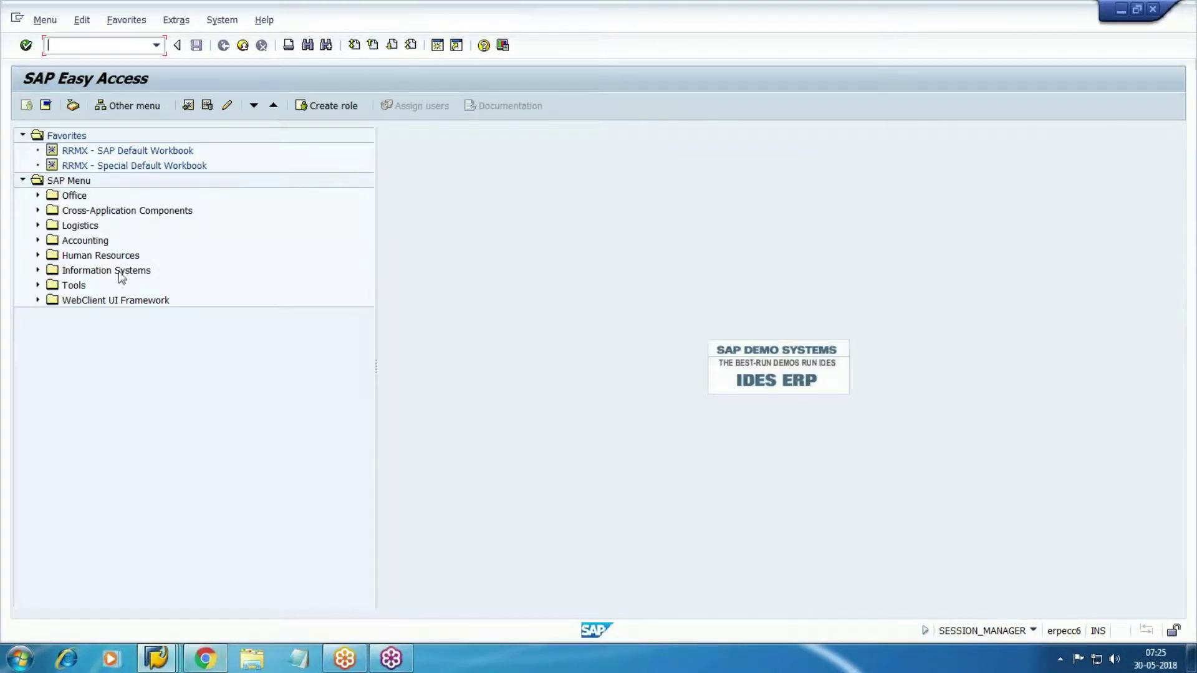
# Expand Logistics > Materials Management > Material Master > Material > Create (General) to reveal MM01 and MM11
pyautogui.click(37, 225)
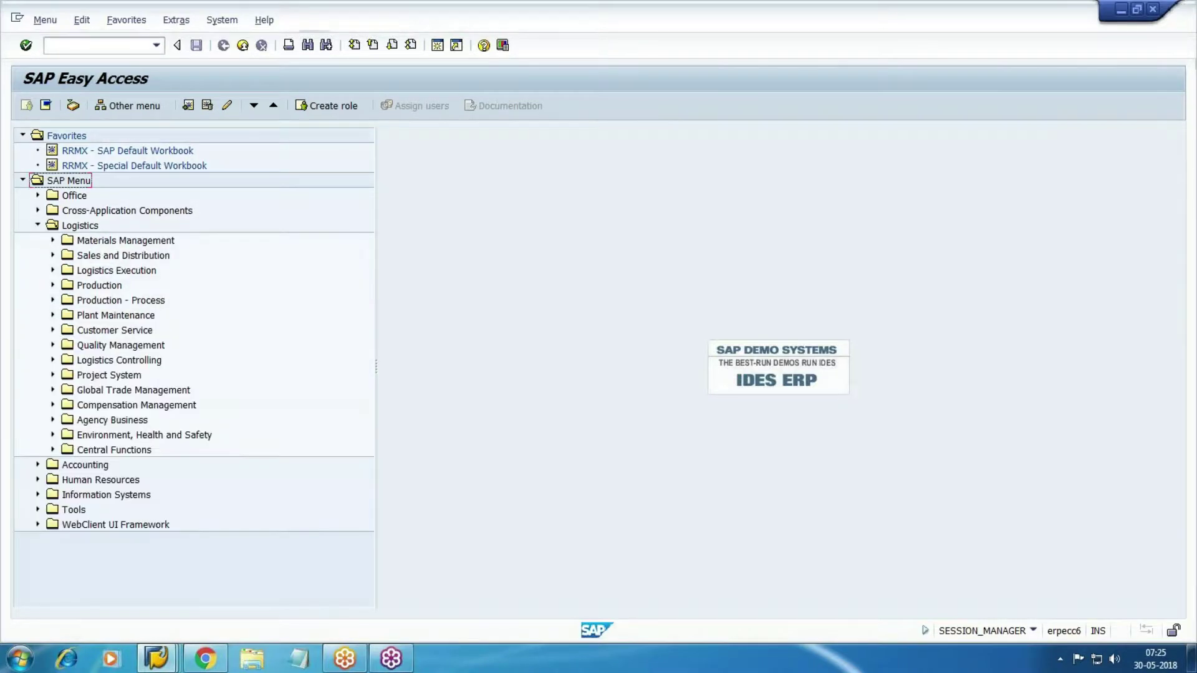
pyautogui.click(52, 240)
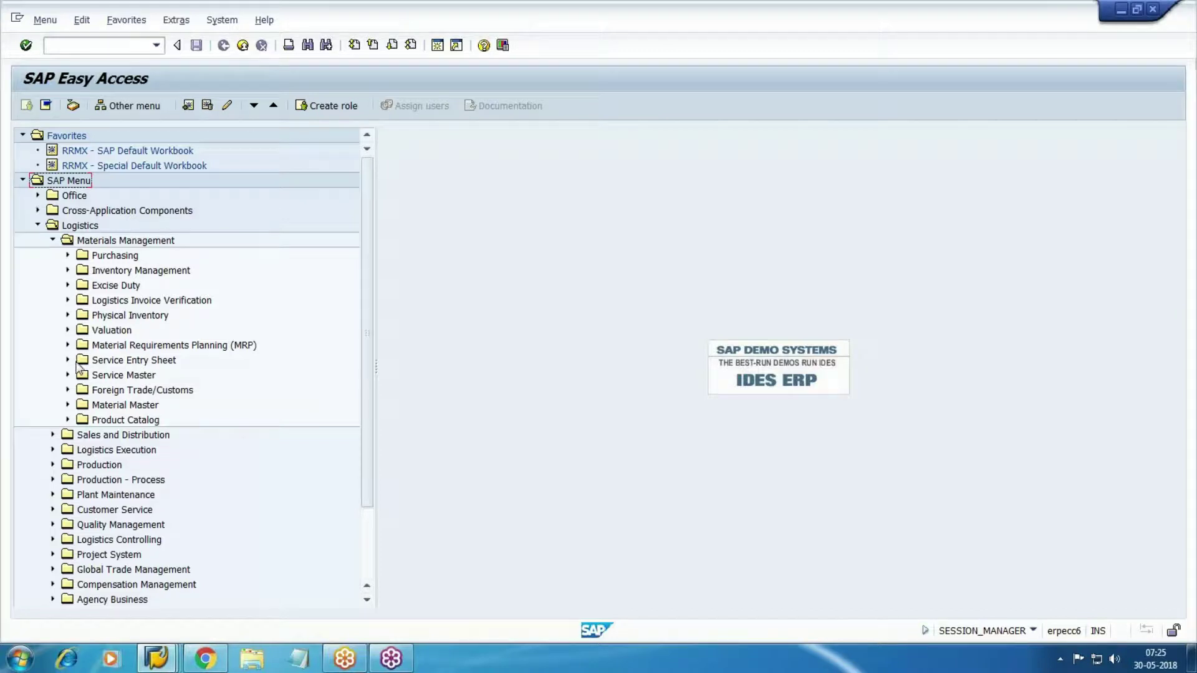
pyautogui.click(68, 255)
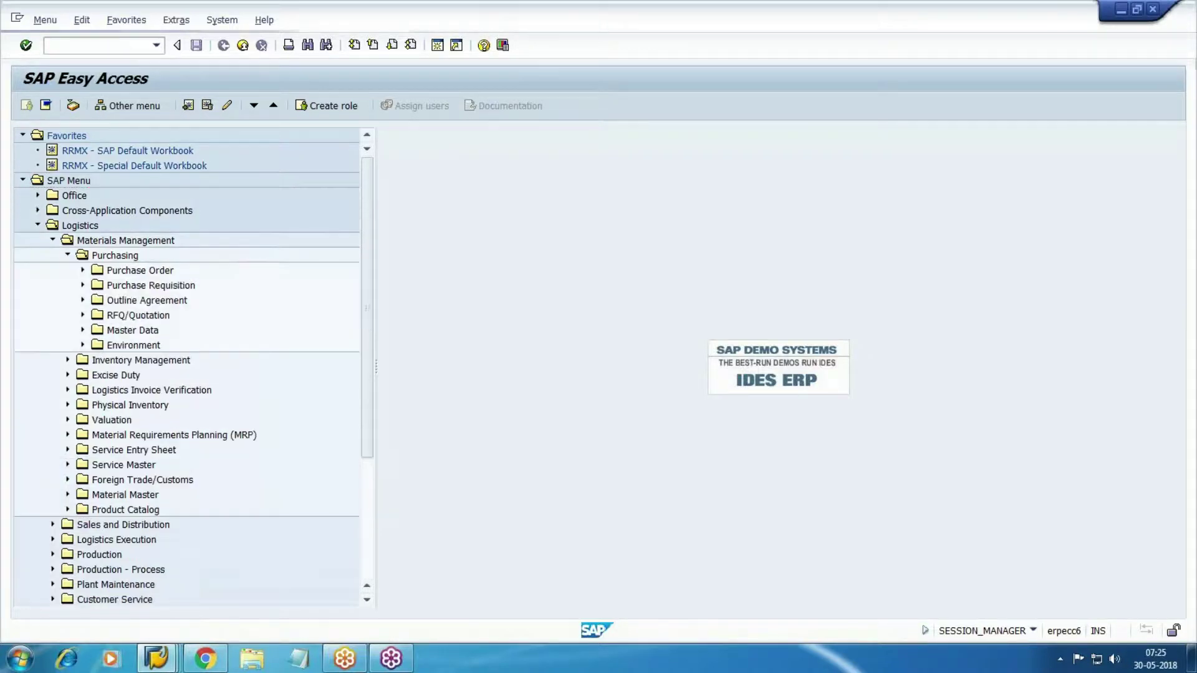
pyautogui.click(67, 256)
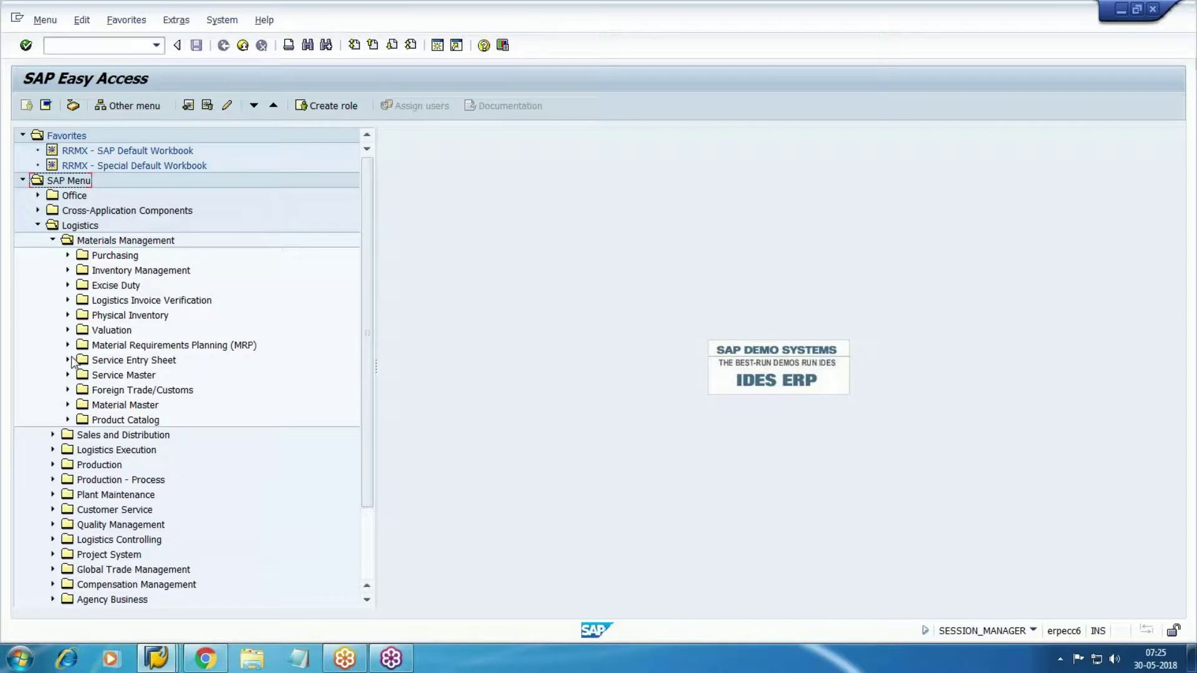
pyautogui.click(68, 406)
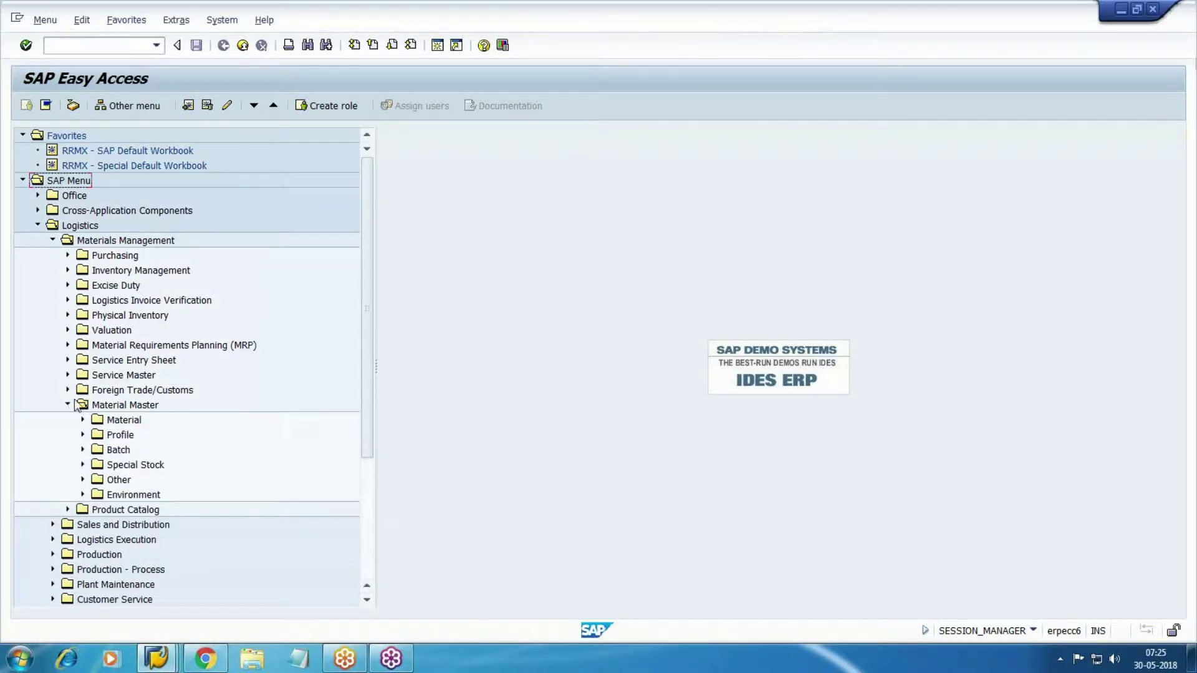
pyautogui.scroll(-1, 75, 392)
pyautogui.click(82, 374)
pyautogui.scroll(-2, 93, 383)
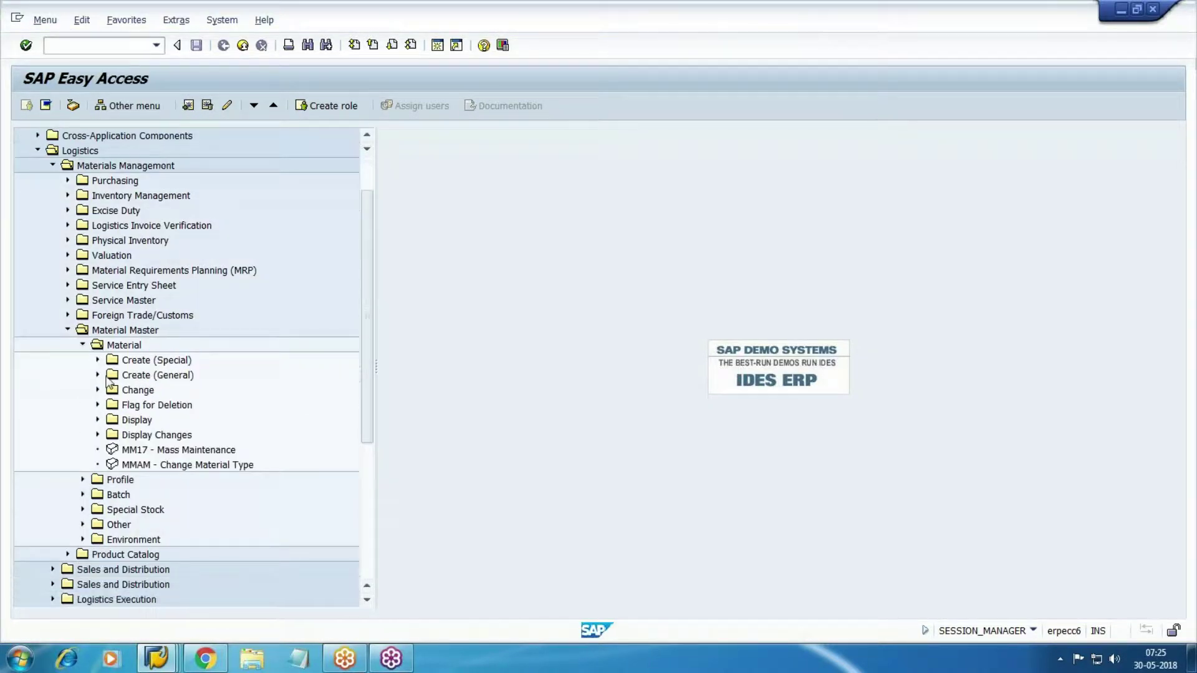
pyautogui.click(146, 329)
pyautogui.click(98, 330)
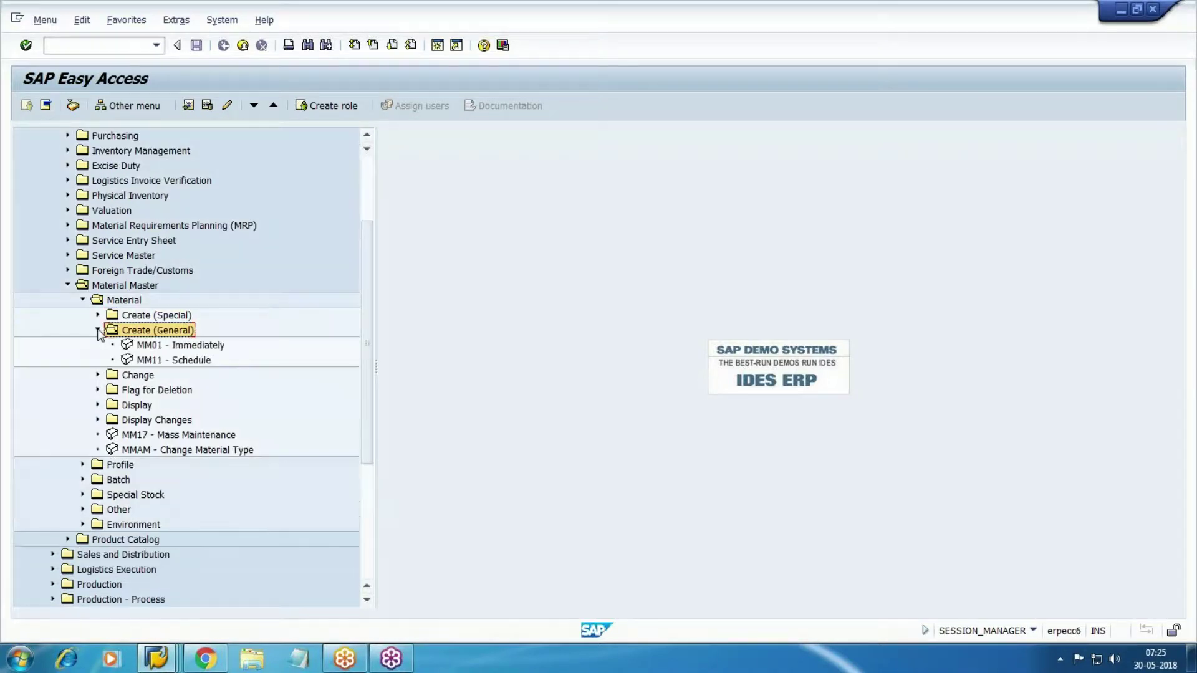
# Start MM01 with industry sector Mechanical Engineering and material type Raw material, then list the views
pyautogui.click(206, 350)
pyautogui.doubleClick(206, 349)
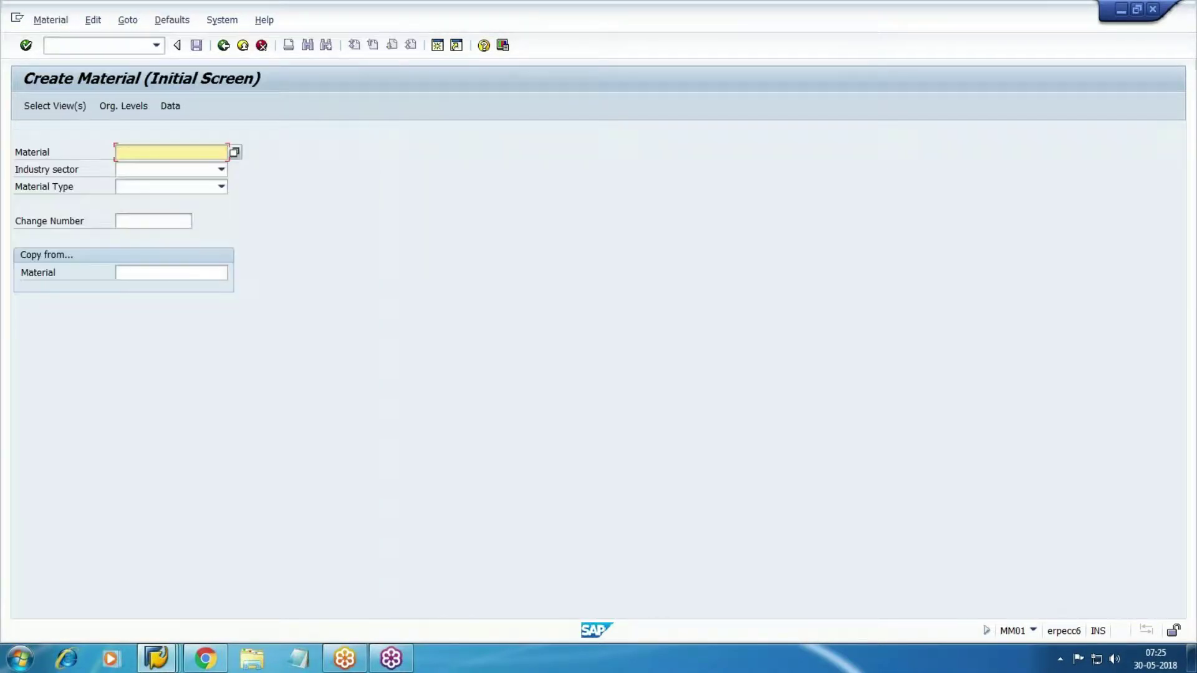
pyautogui.click(168, 168)
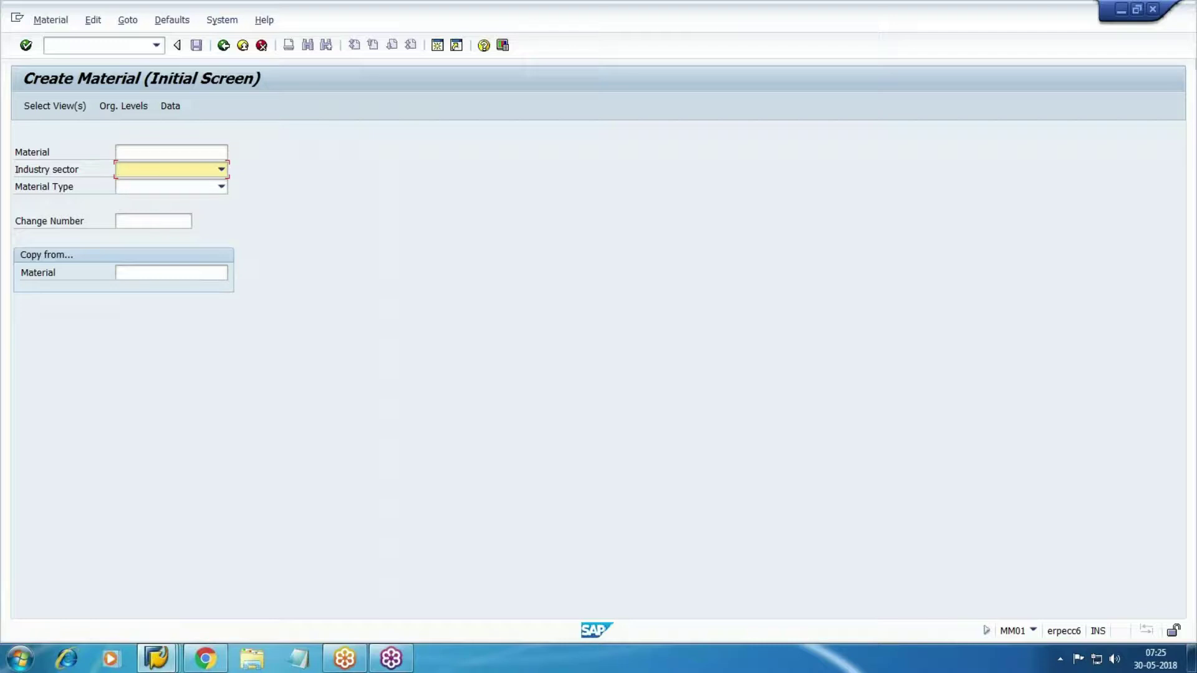
pyautogui.write('Mechanical Engineeri…')
pyautogui.press('Tab')
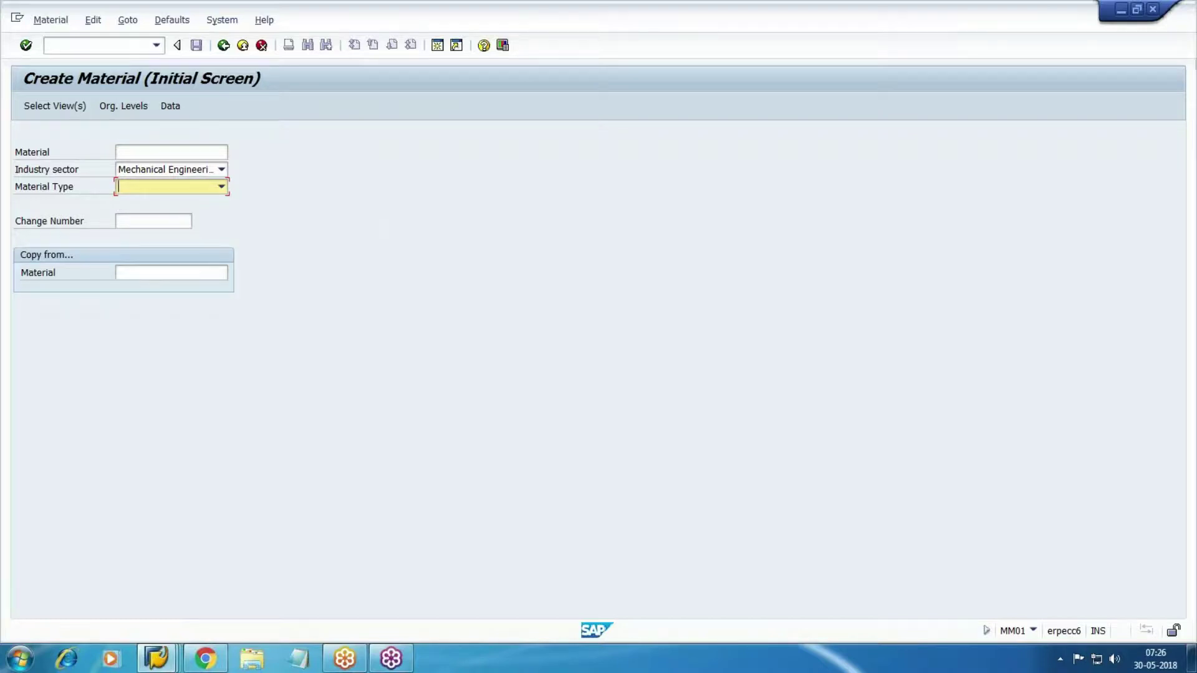
pyautogui.write('Raw material')
pyautogui.click(56, 106)
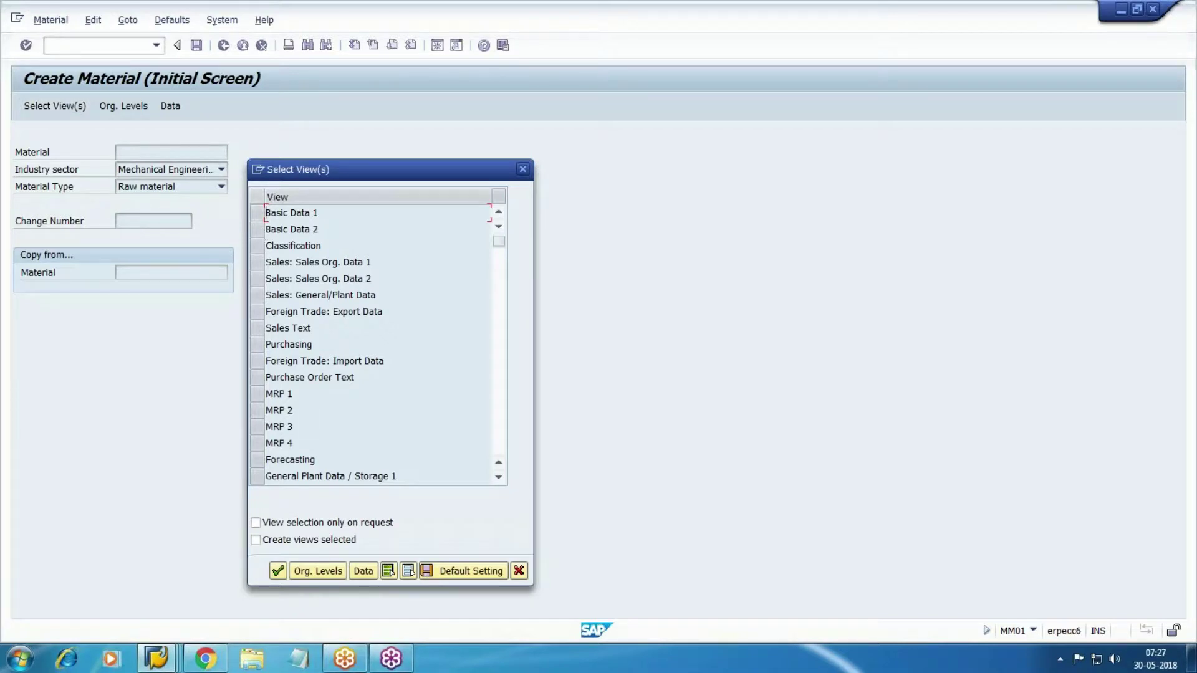
# Mark Basic Data 1, Purchasing, General Plant Data / Storage 1, Accounting 1, Costing 1 and 2, and confirm
pyautogui.click(257, 213)
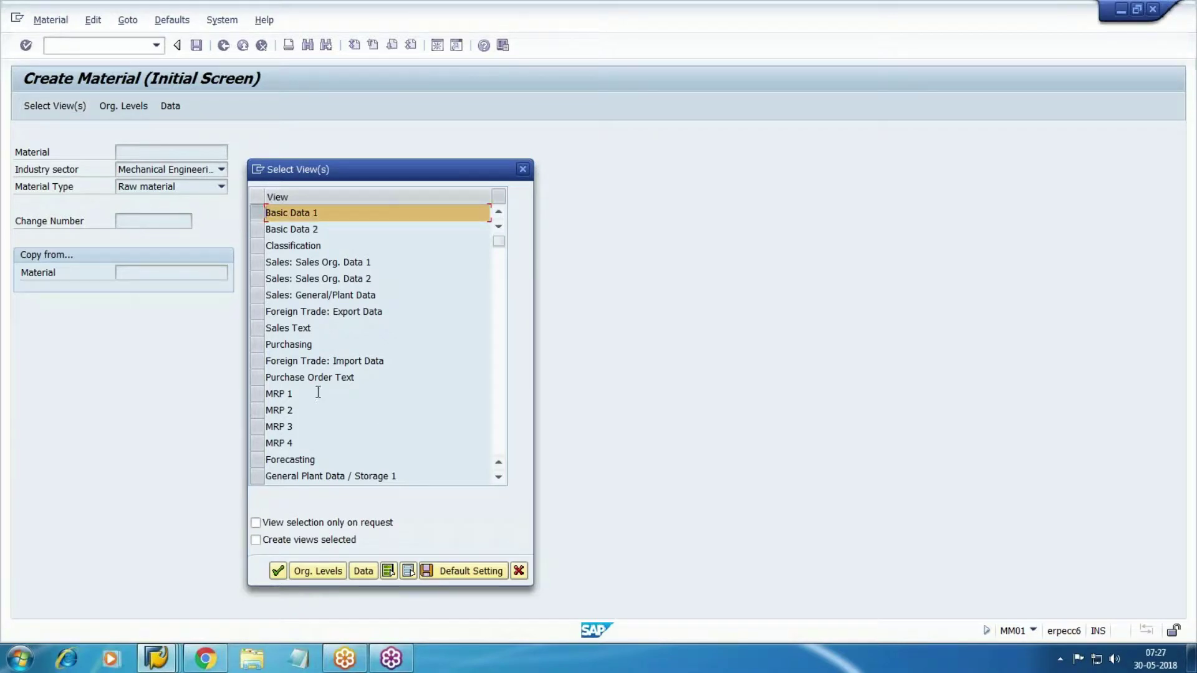
pyautogui.click(257, 345)
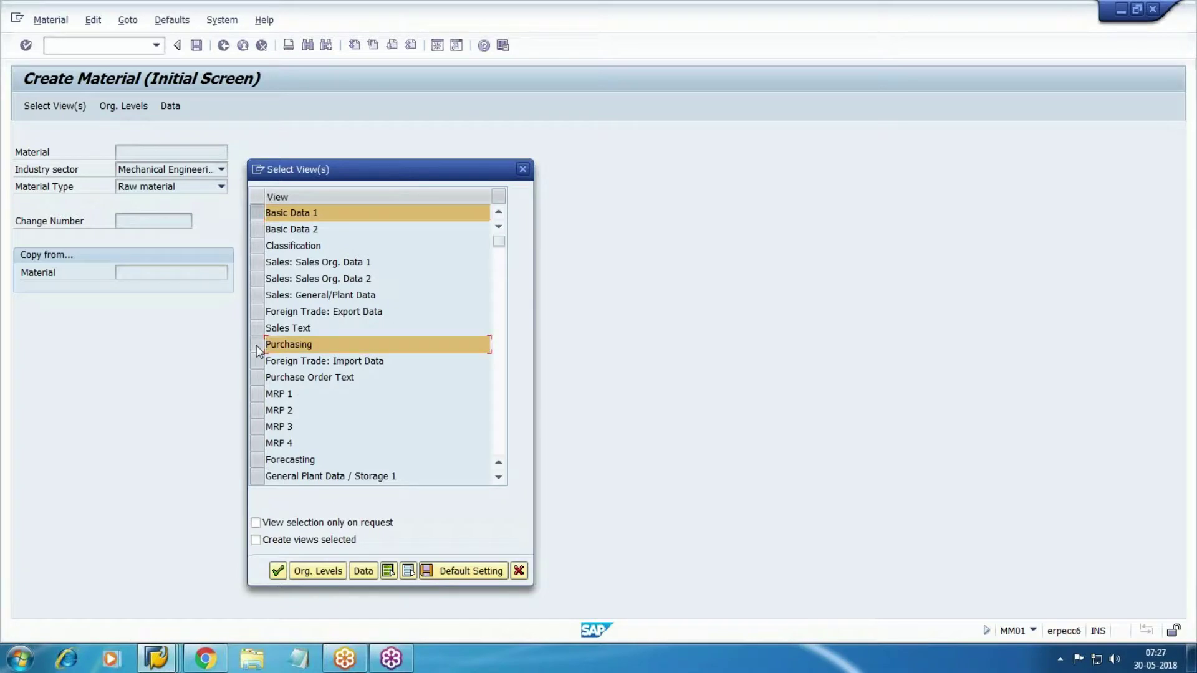
pyautogui.scroll(-1, 300, 442)
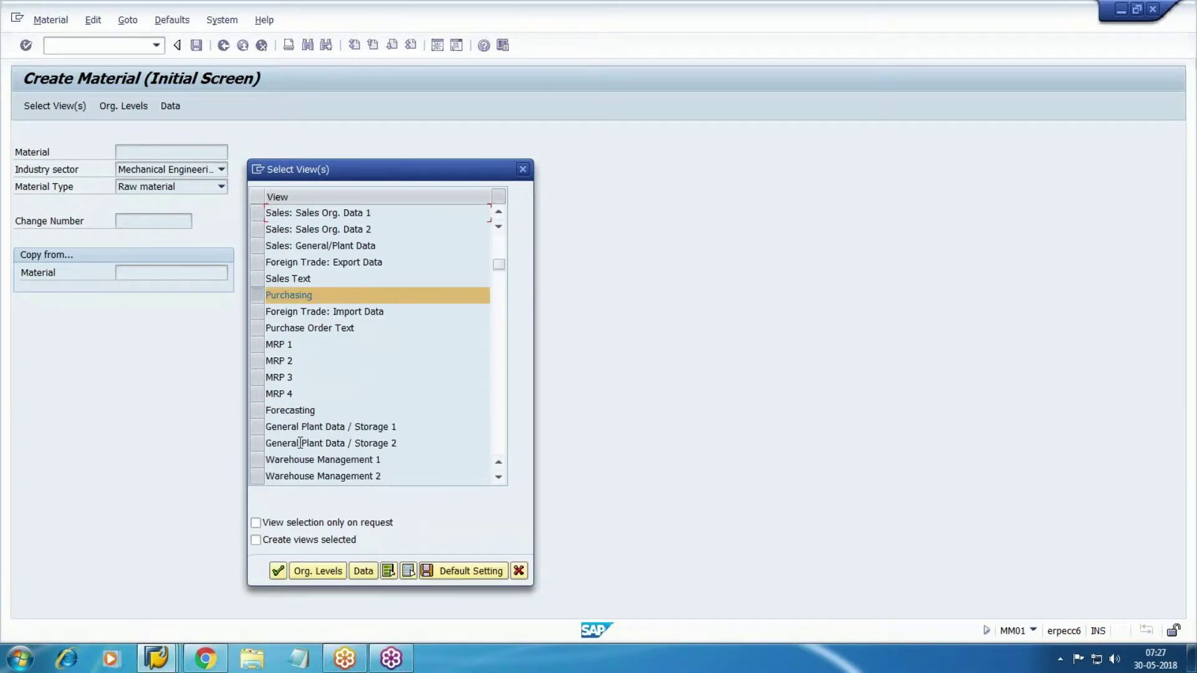
pyautogui.click(257, 427)
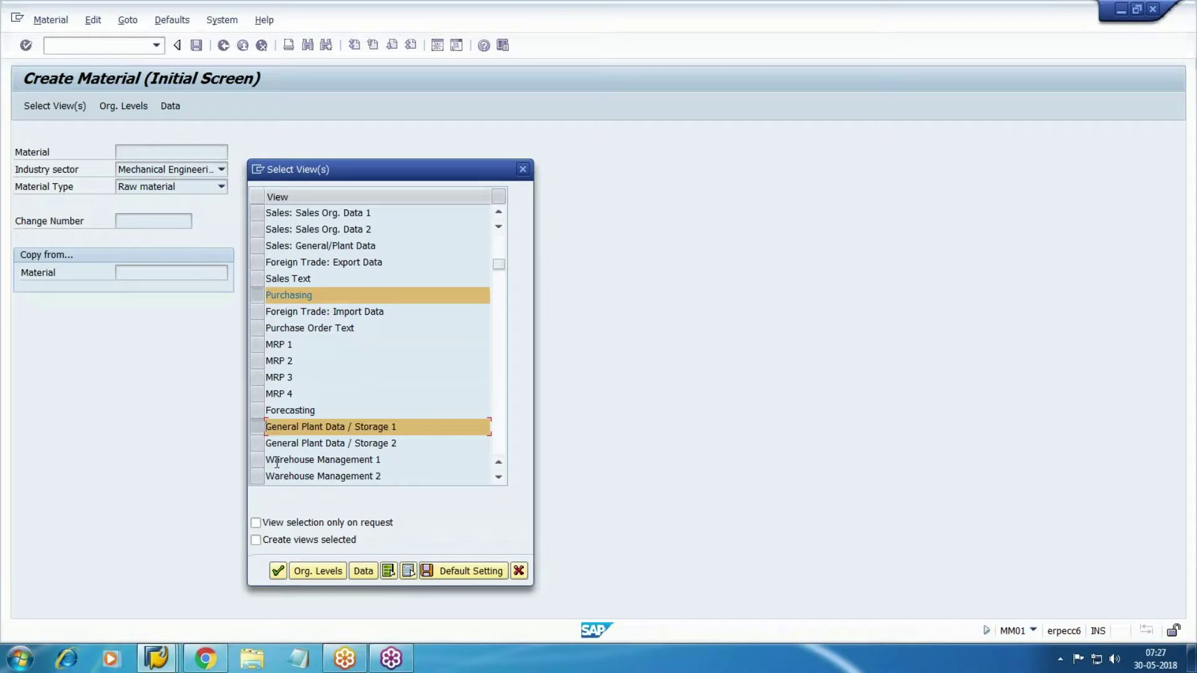
pyautogui.scroll(-1, 278, 463)
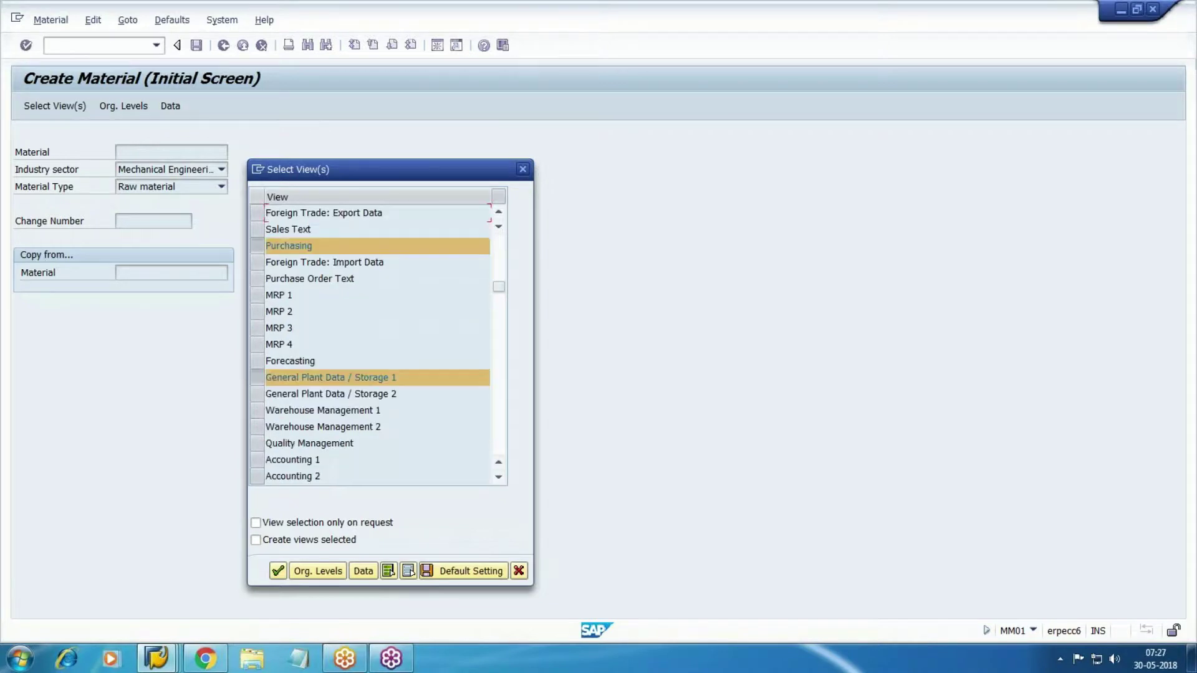
pyautogui.click(257, 460)
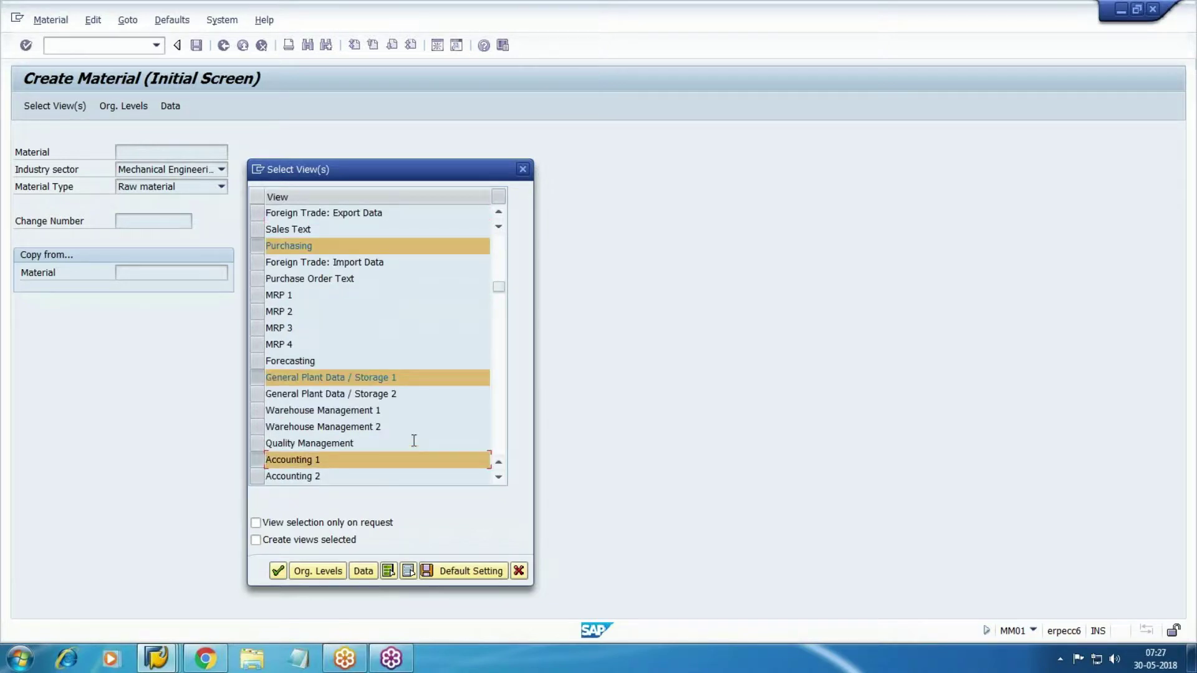
pyautogui.scroll(-2, 418, 437)
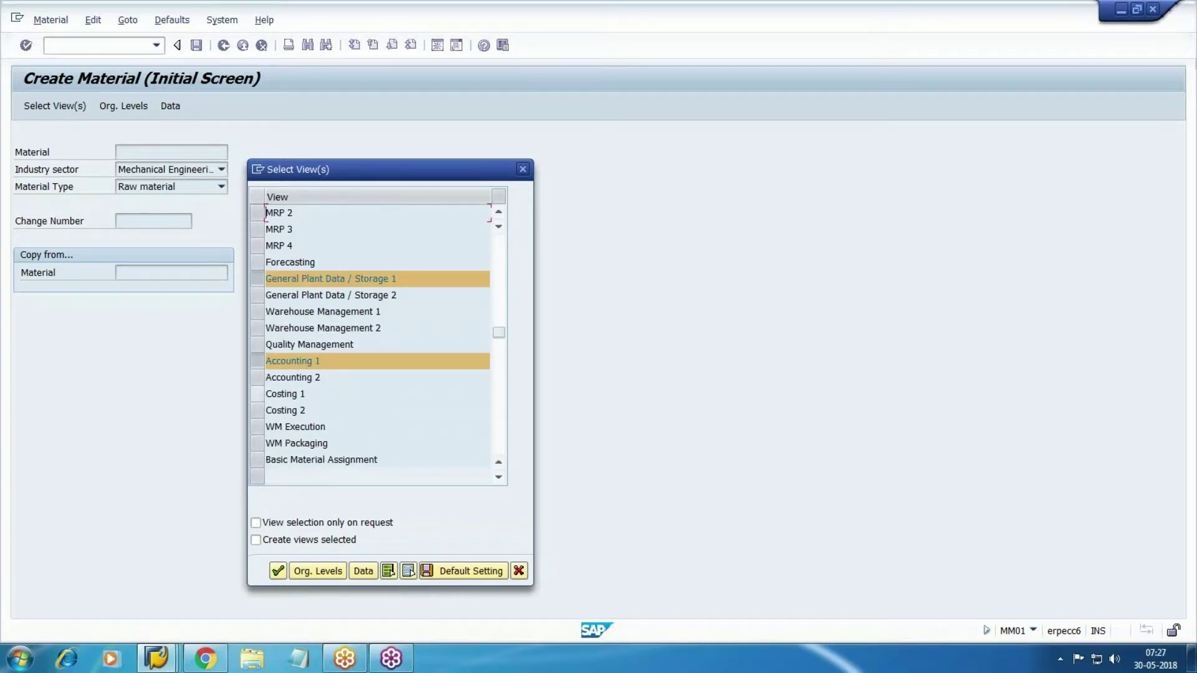
pyautogui.click(257, 394)
pyautogui.click(257, 410)
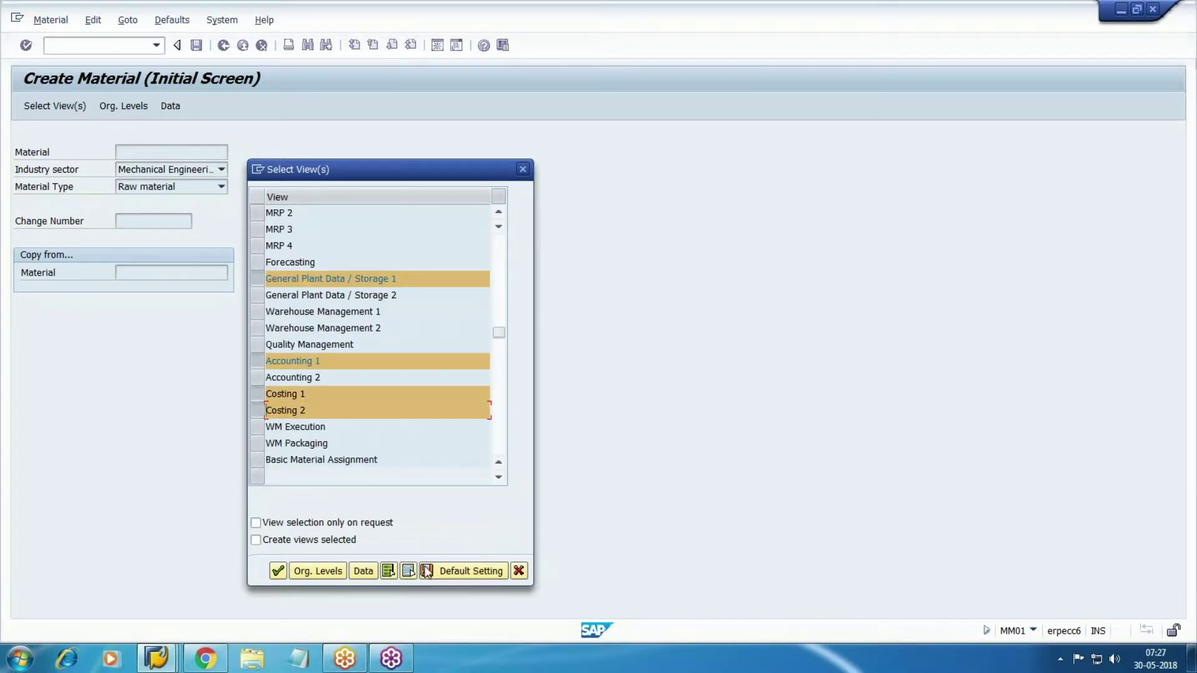
pyautogui.click(278, 571)
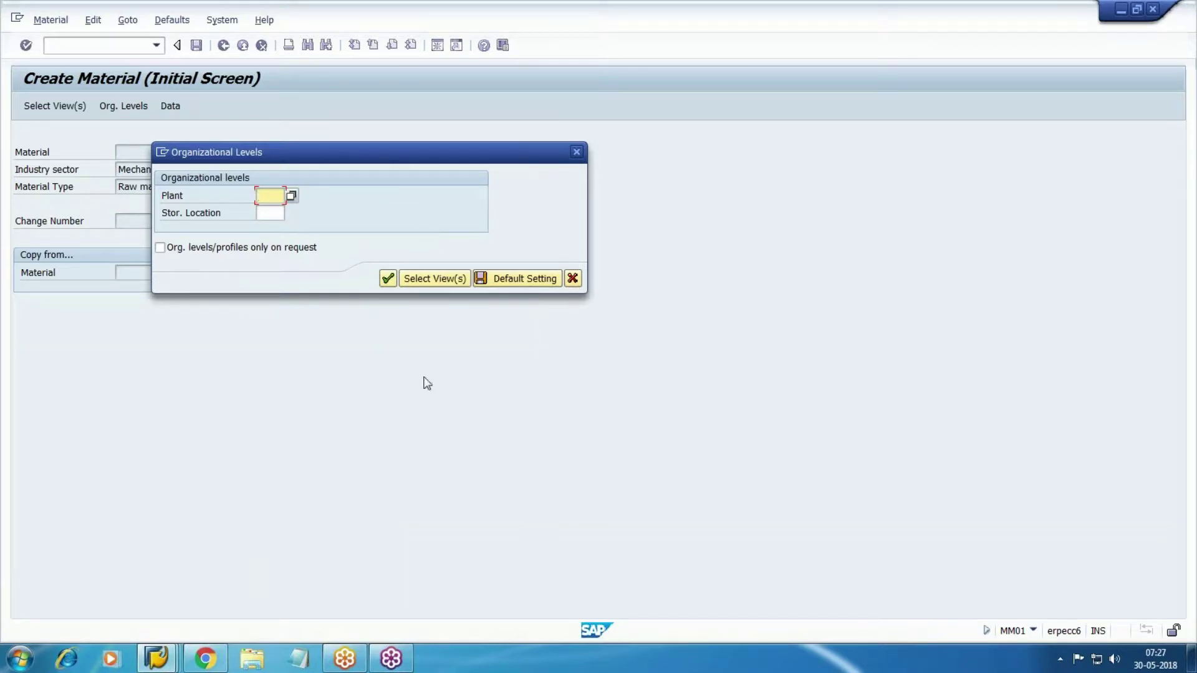
pyautogui.hotkey('alt', 'Tab')
# Look up plant WM1 in the Procurement notes and enter it as the plant for material 2422
pyautogui.scroll(-10, 383, 390)
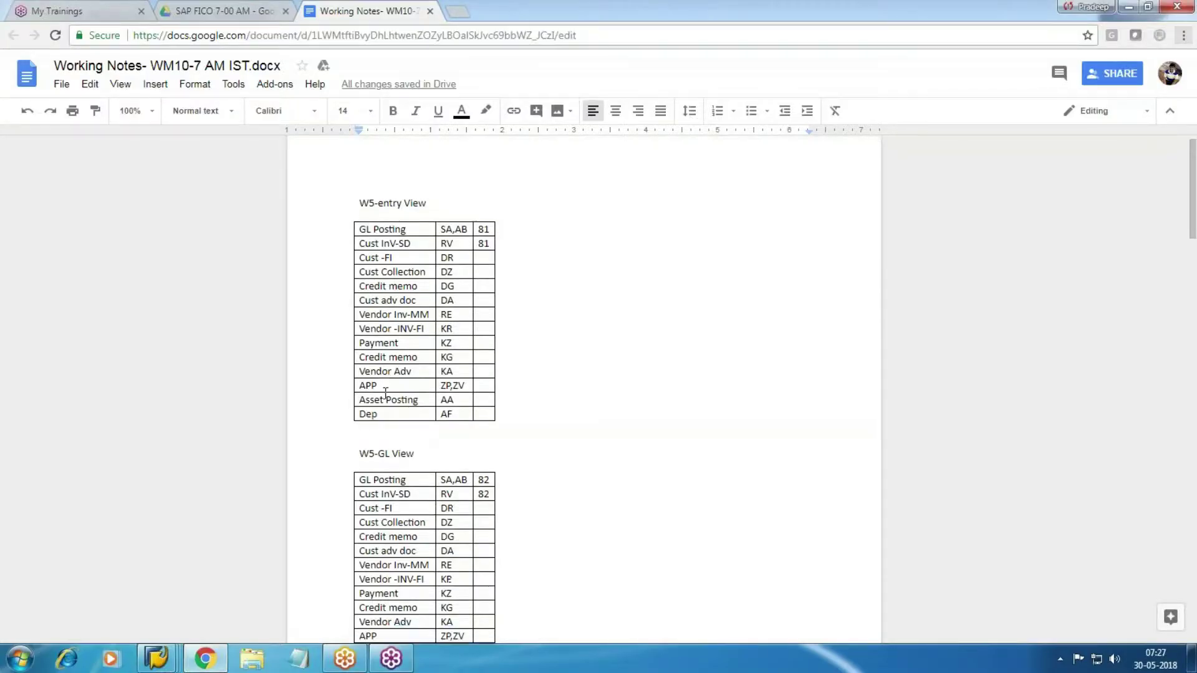
pyautogui.scroll(2, 387, 392)
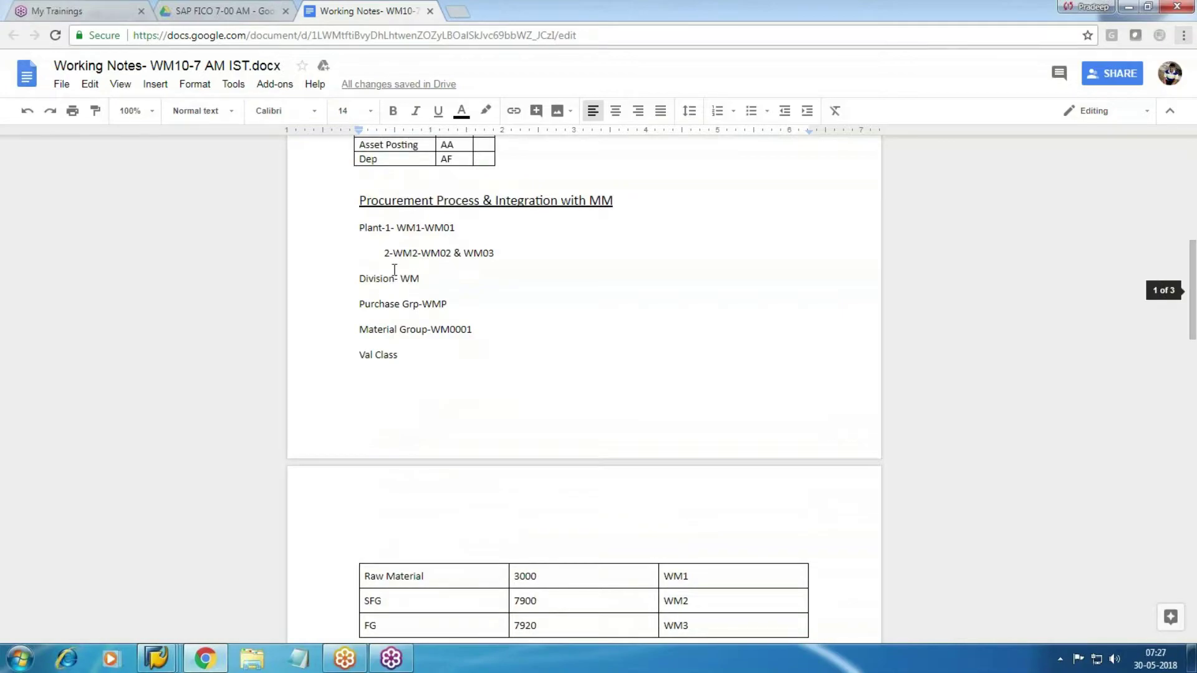
pyautogui.hotkey('alt', 'Tab')
pyautogui.write('WM1')
pyautogui.press('Return')
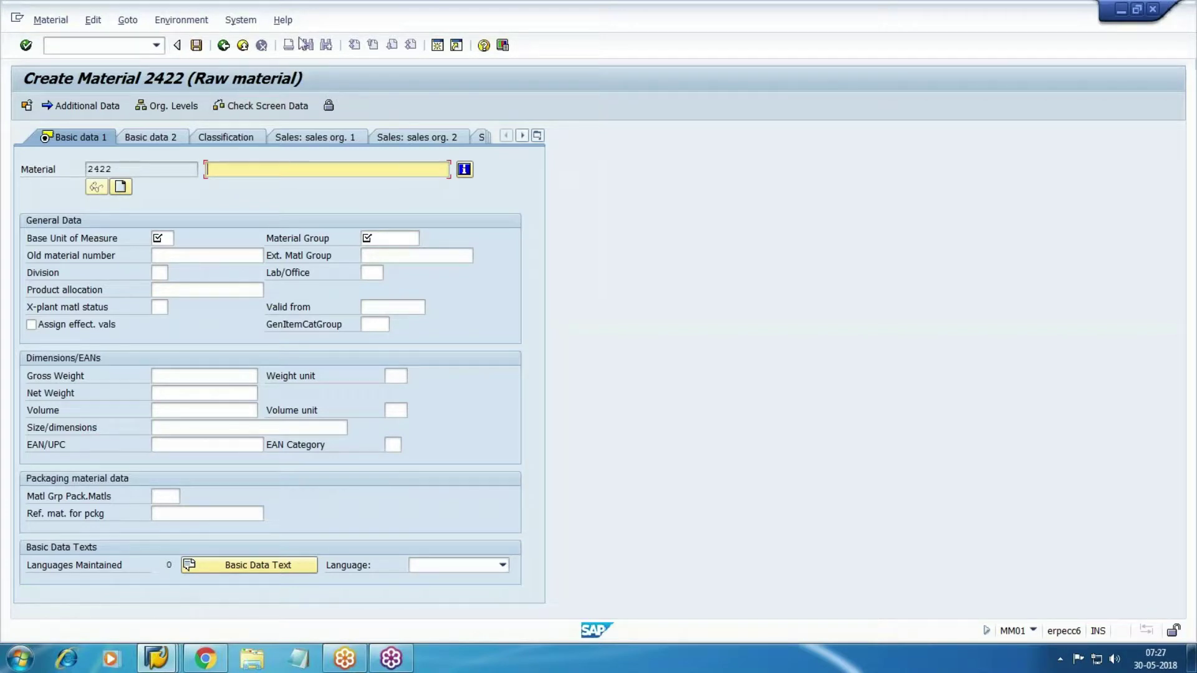
# Discard the current material without saving, restart MM01 and bring up the views list again
pyautogui.click(242, 45)
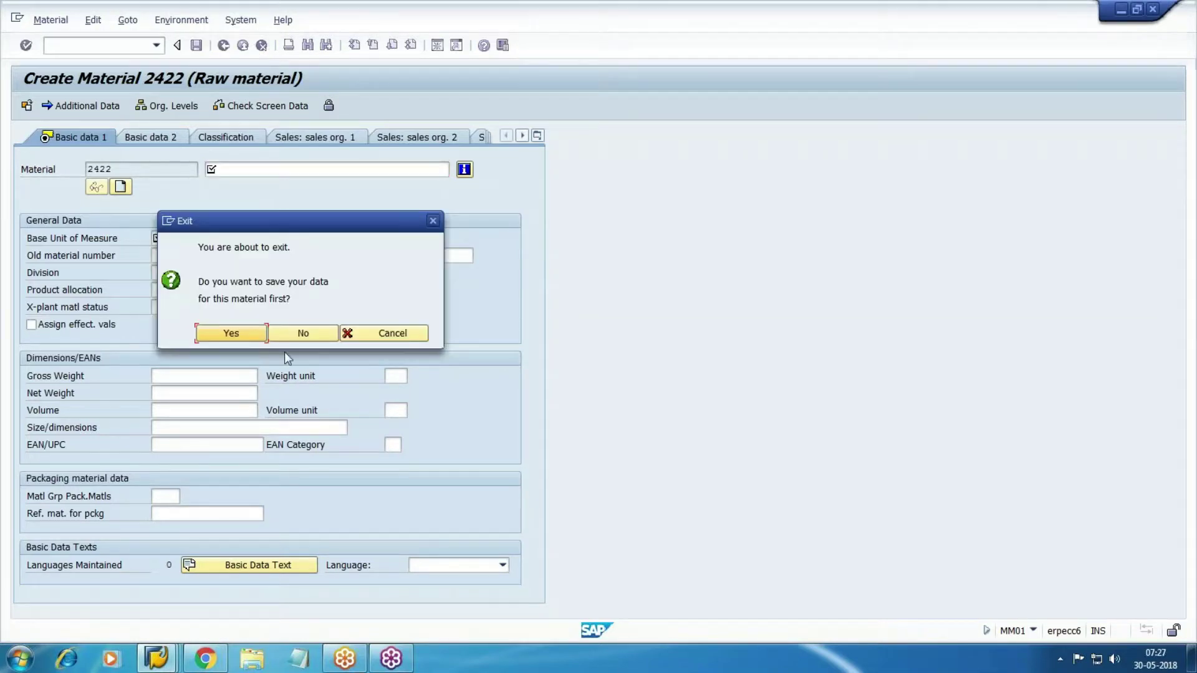
pyautogui.click(299, 336)
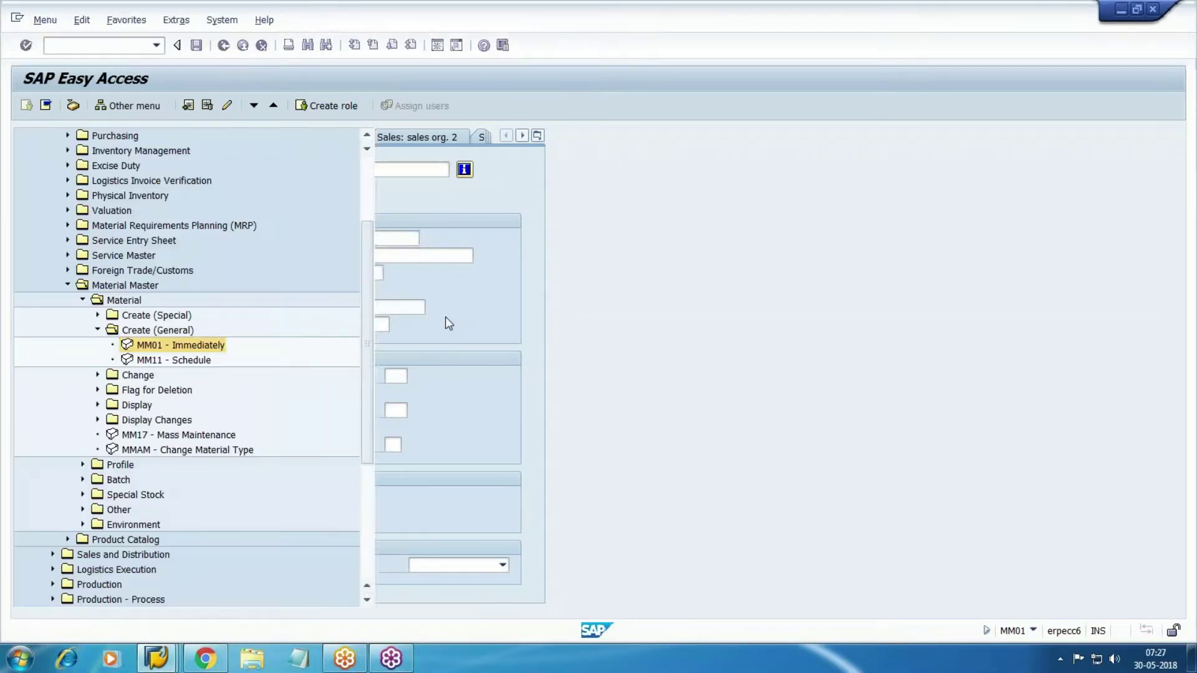
pyautogui.doubleClick(206, 345)
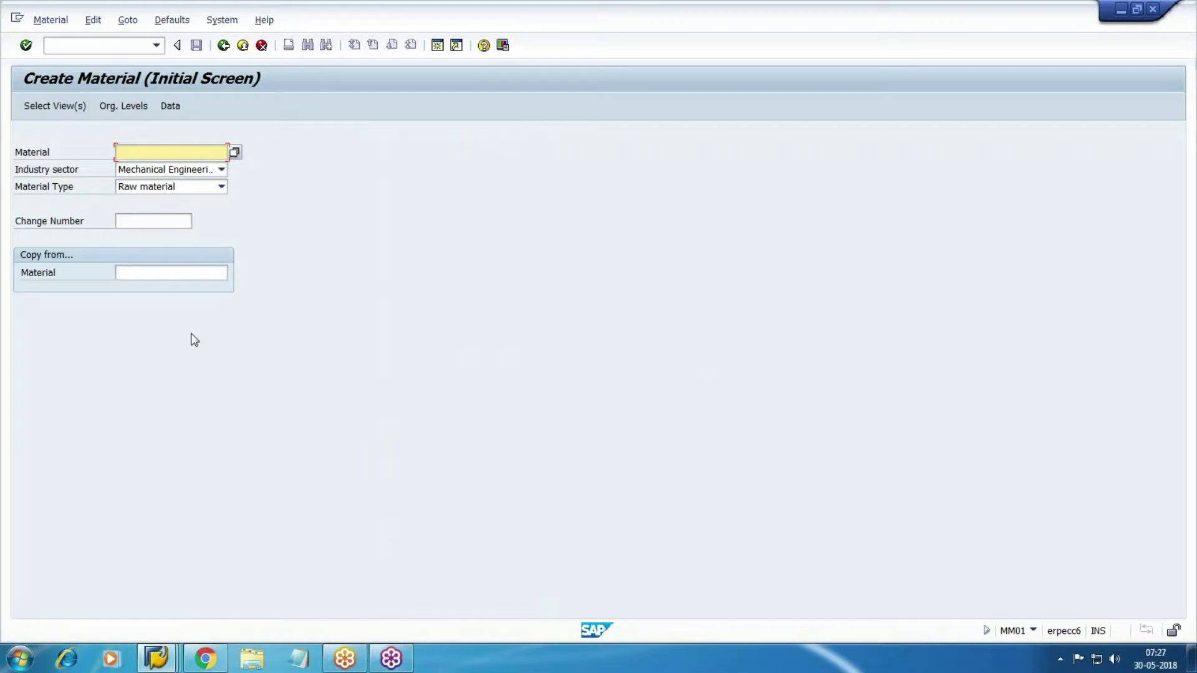
pyautogui.click(55, 106)
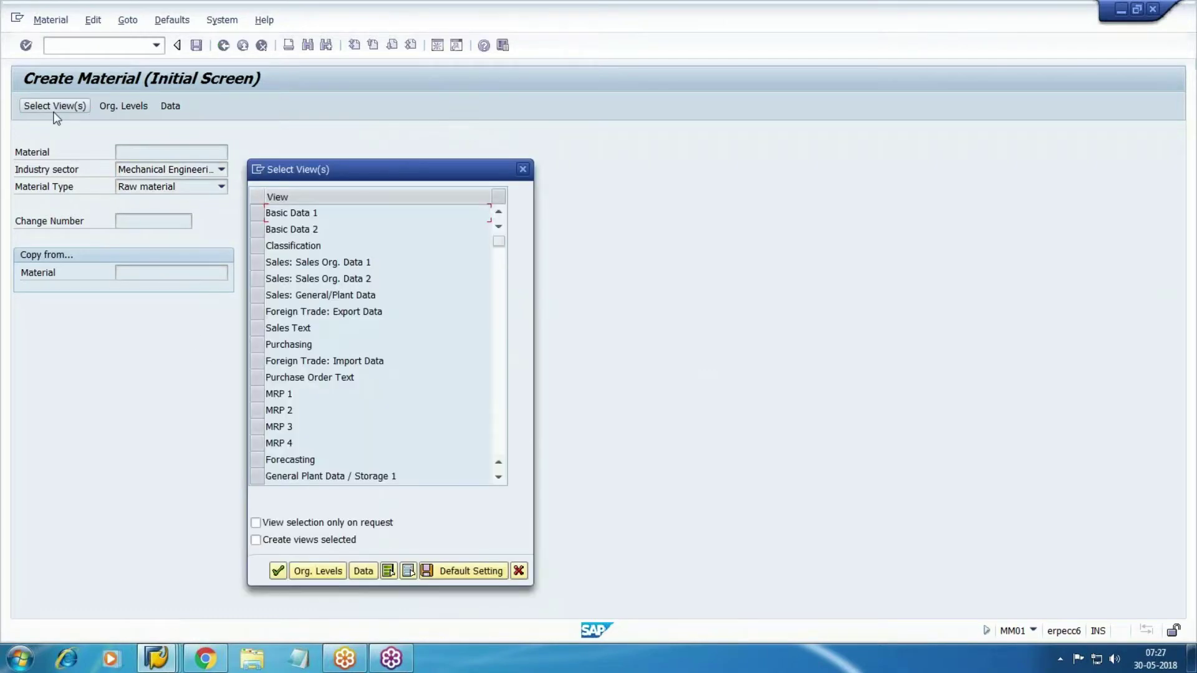
# Reselect Basic Data 1, Purchasing, General Plant Data / Storage 1, Accounting 1, Costing 1 and 2, and confirm
pyautogui.click(258, 213)
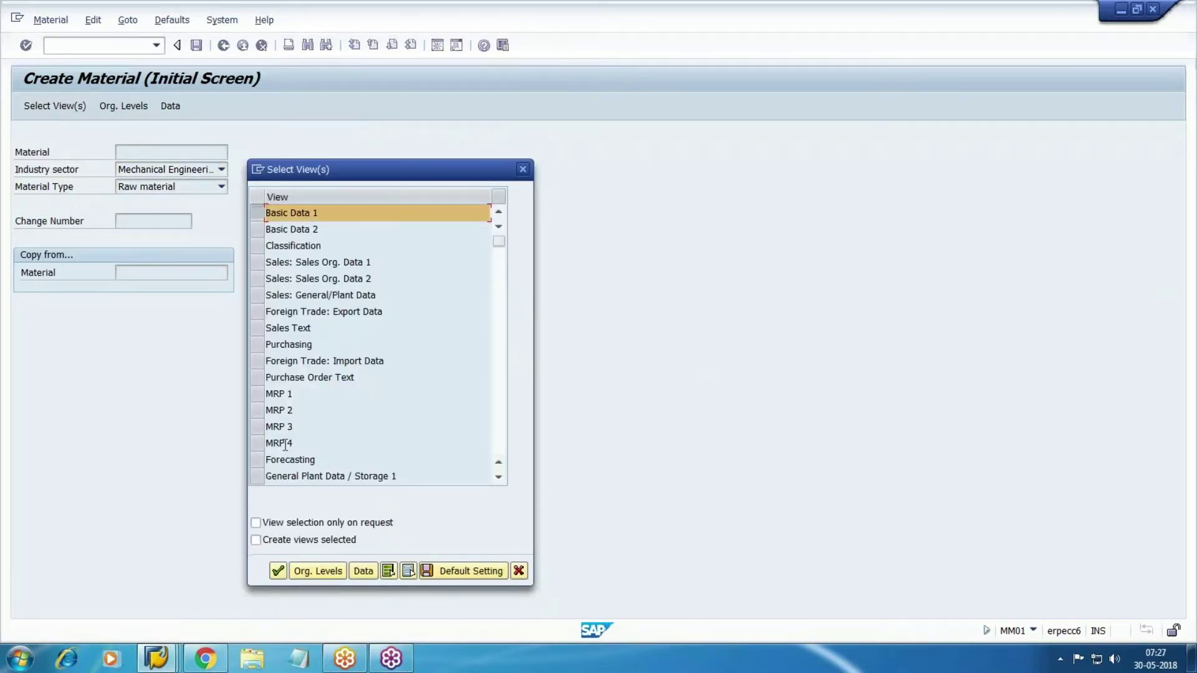
pyautogui.click(256, 345)
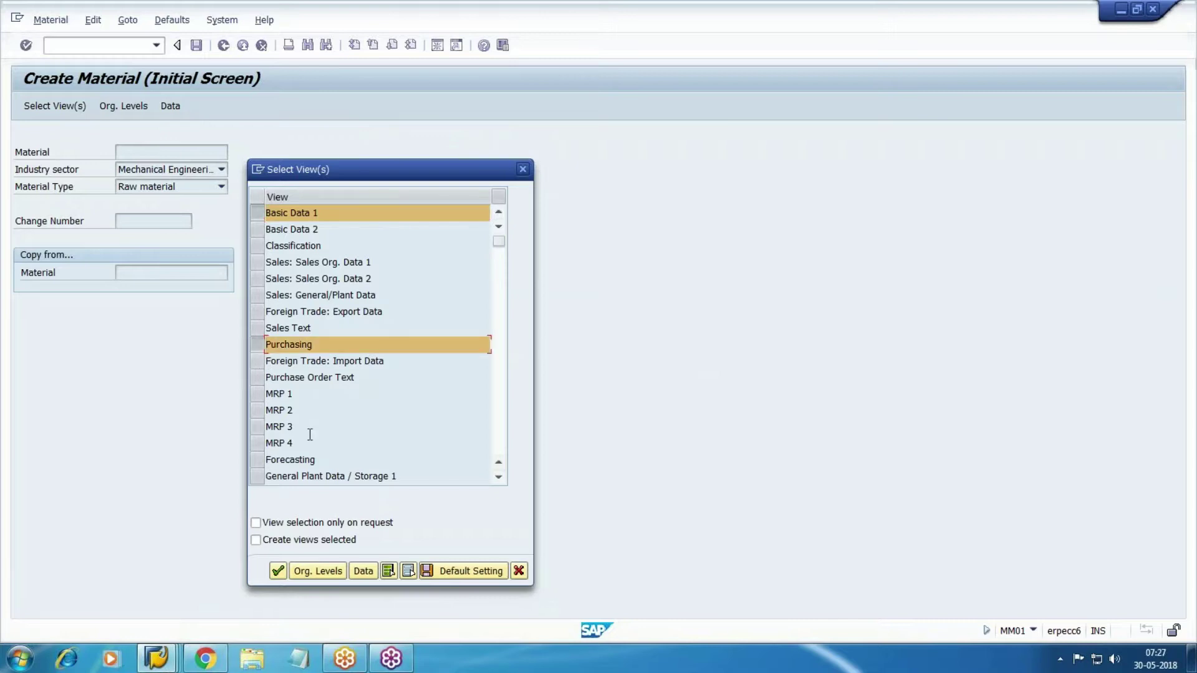
pyautogui.click(258, 476)
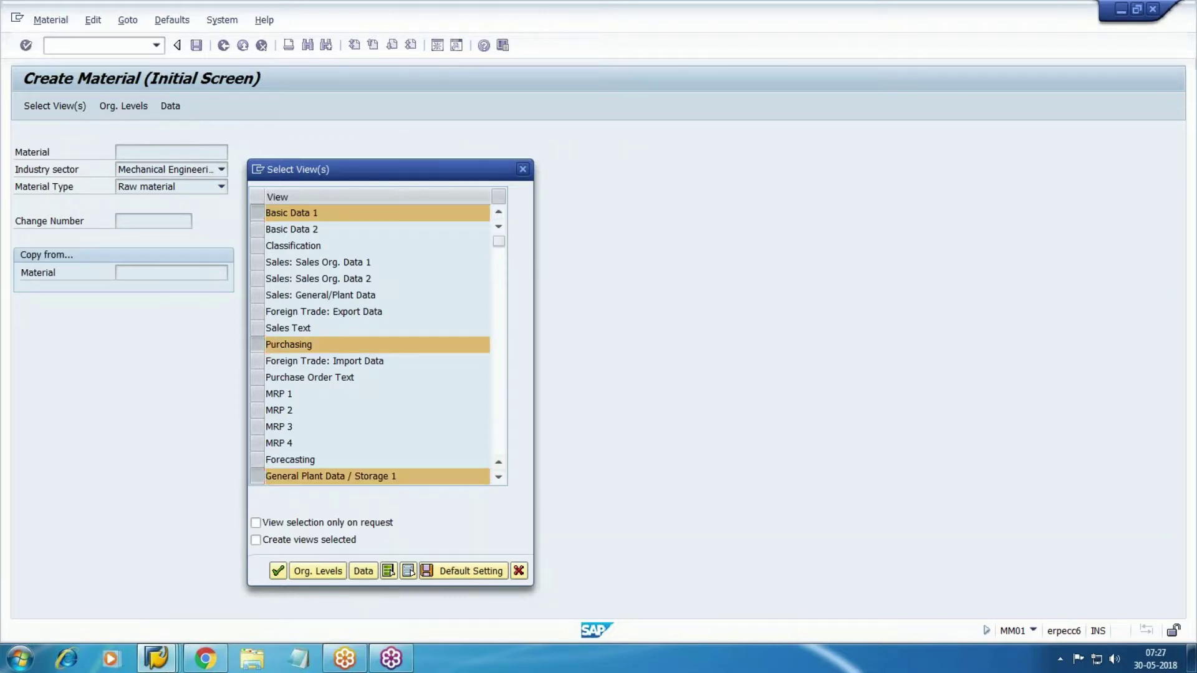
pyautogui.scroll(-1, 260, 480)
pyautogui.scroll(-1, 397, 427)
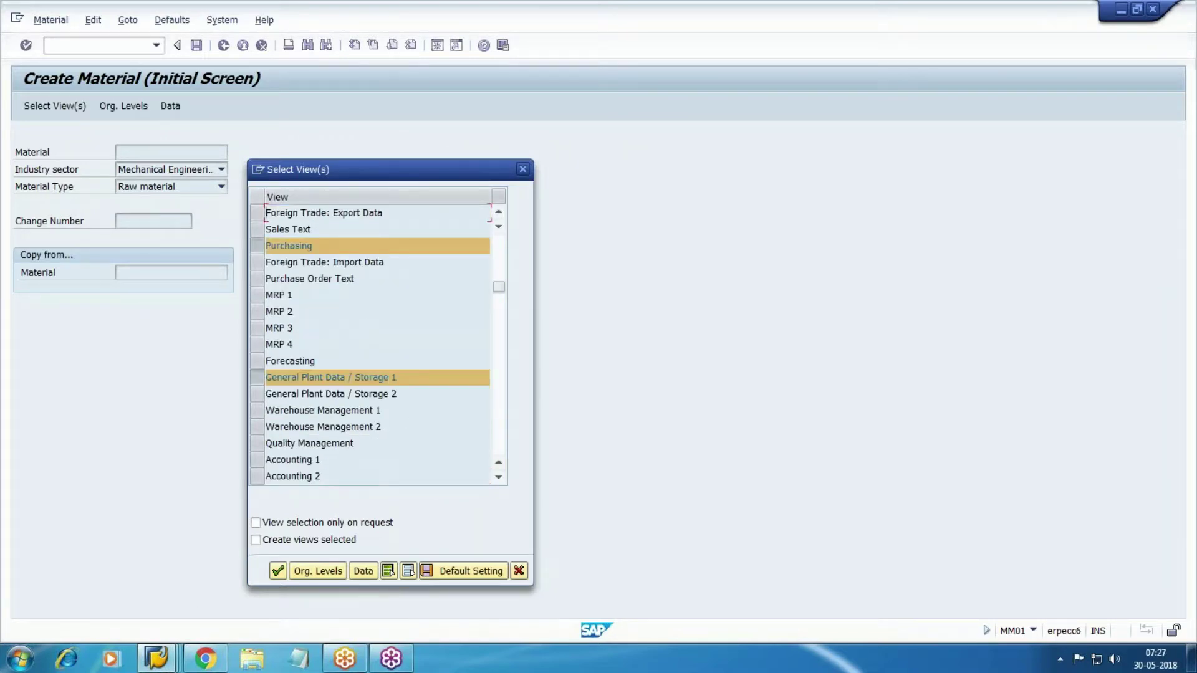
pyautogui.scroll(-1, 259, 414)
pyautogui.click(257, 411)
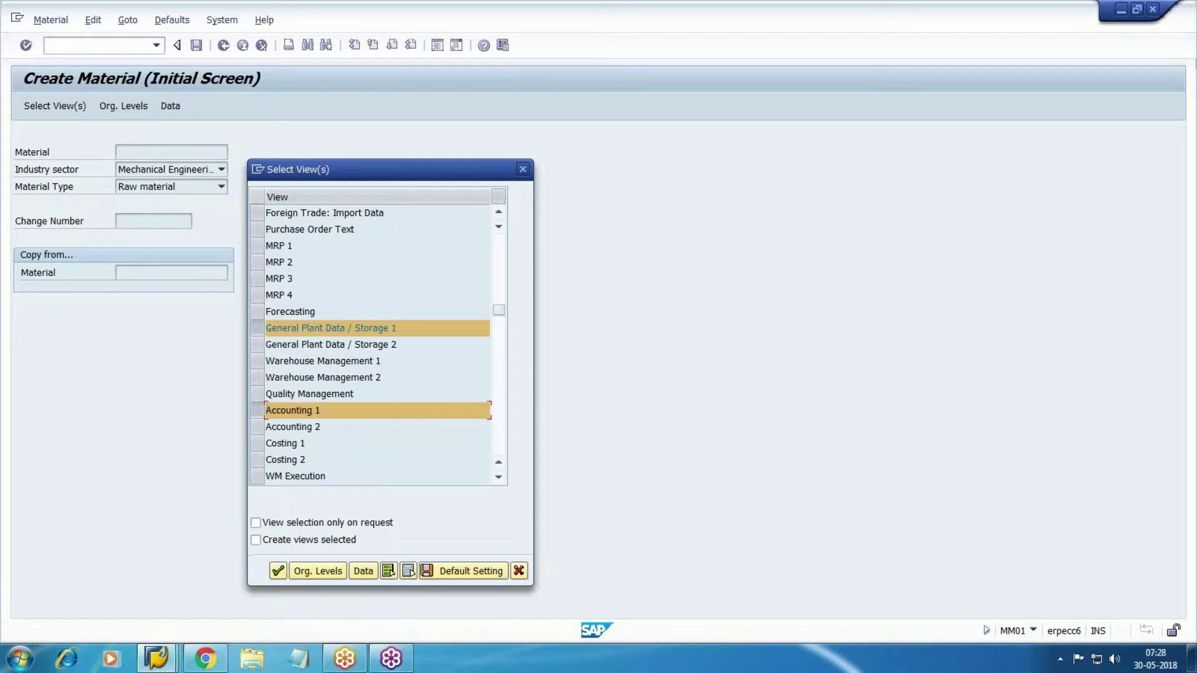
pyautogui.click(257, 444)
pyautogui.click(256, 459)
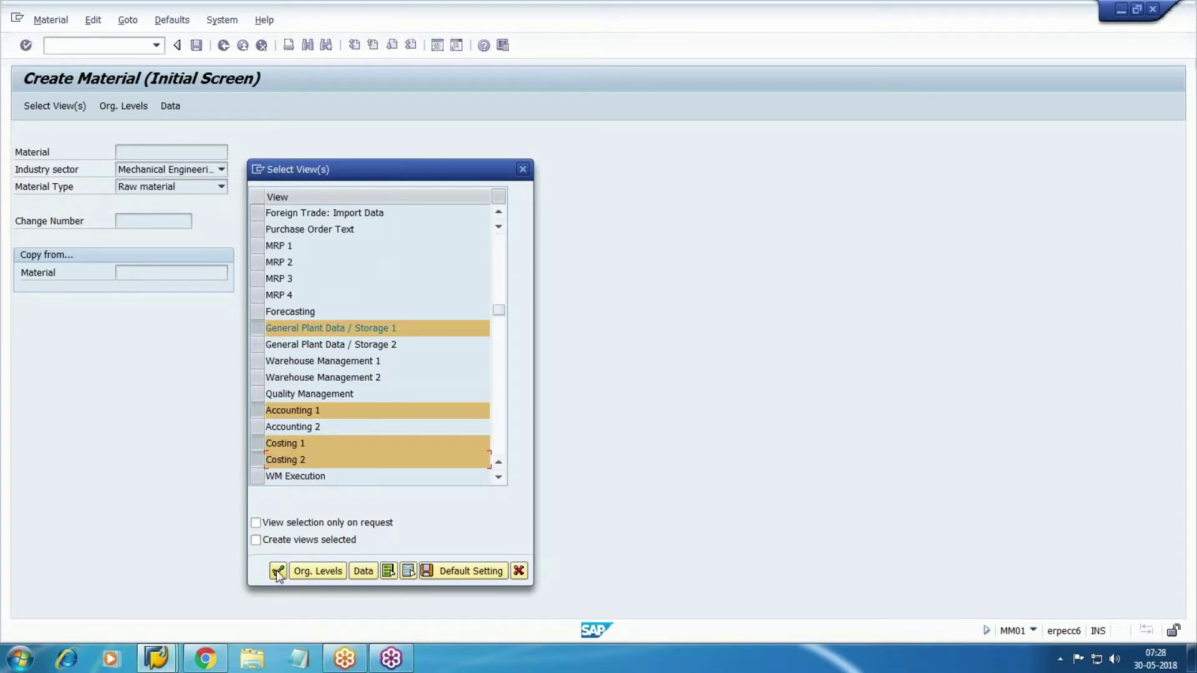
pyautogui.click(278, 571)
pyautogui.click(283, 197)
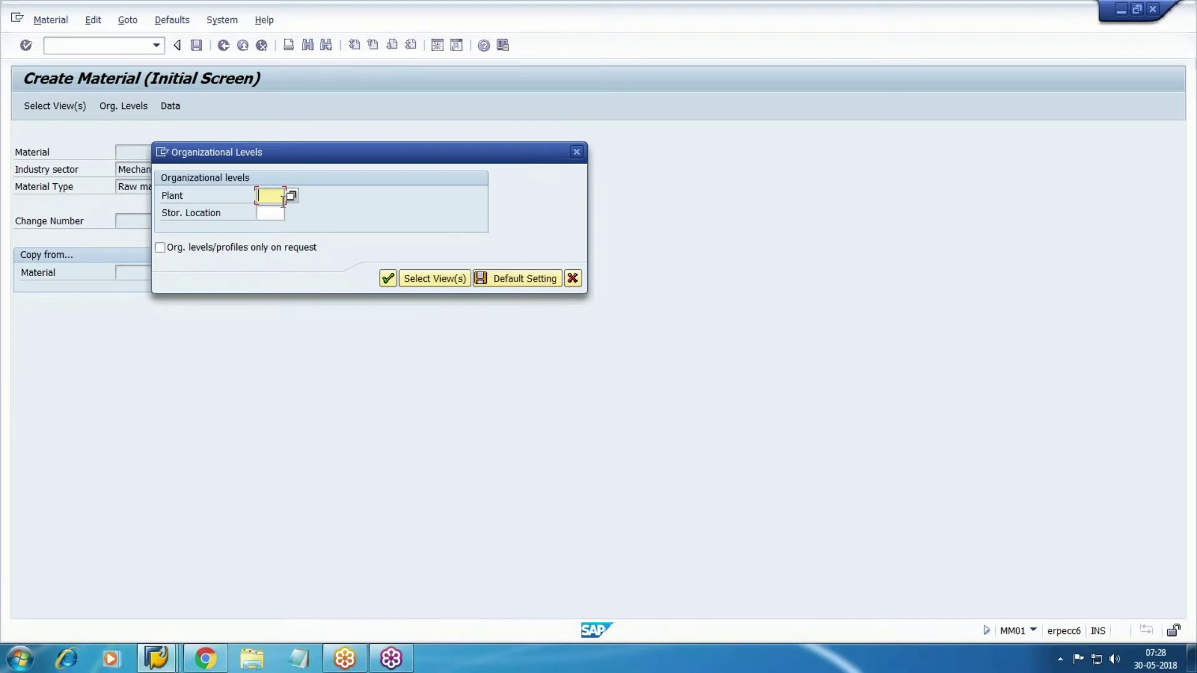
# Enter plant WM1 and storage location WM01 to open Basic data 1 for material 2423
pyautogui.write('WM1')
pyautogui.press('Tab')
pyautogui.click(205, 658)
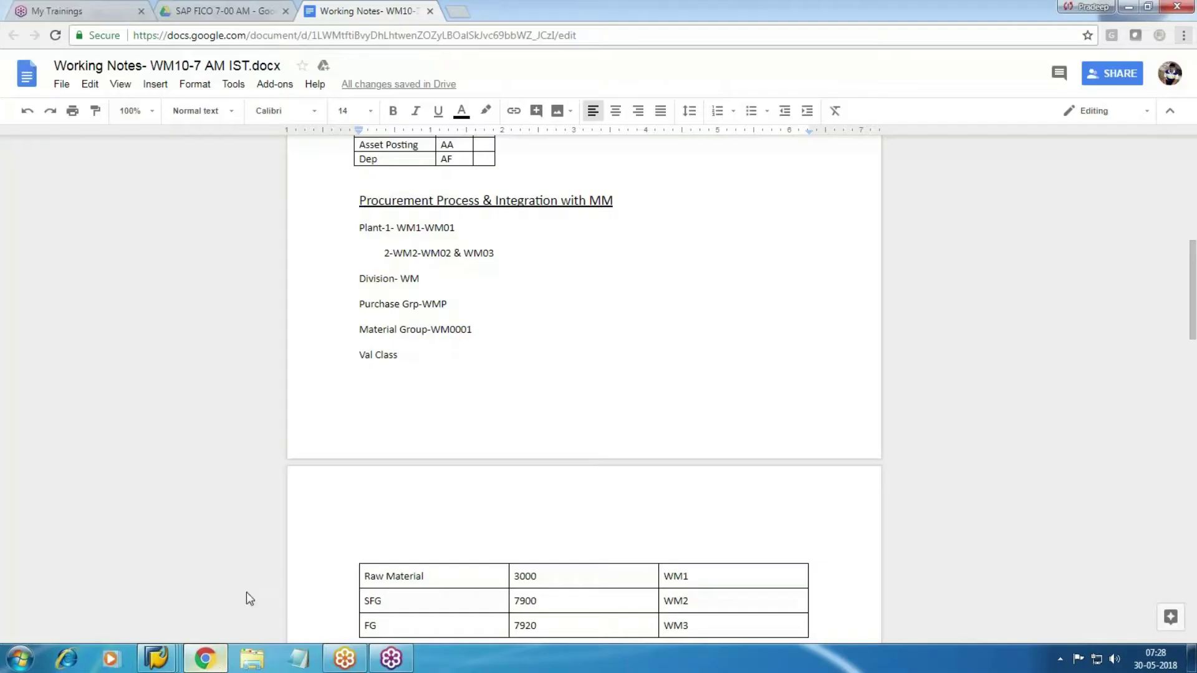
pyautogui.hotkey('alt', 'Tab')
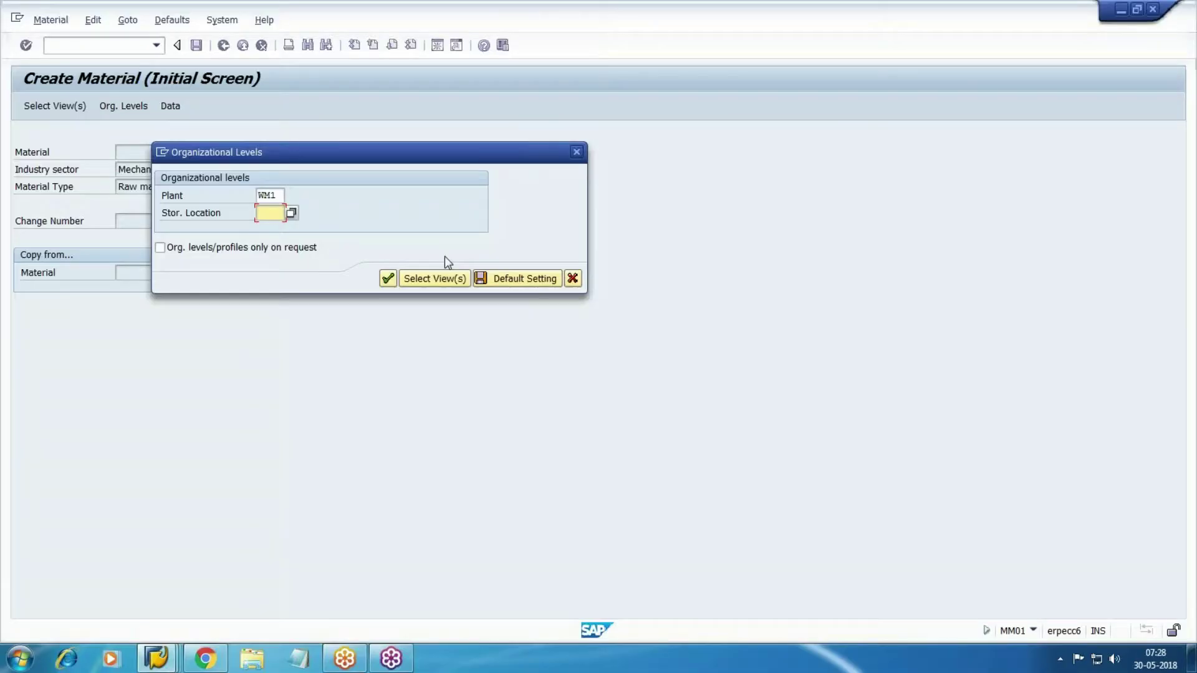
pyautogui.write('WM01')
pyautogui.press('Return')
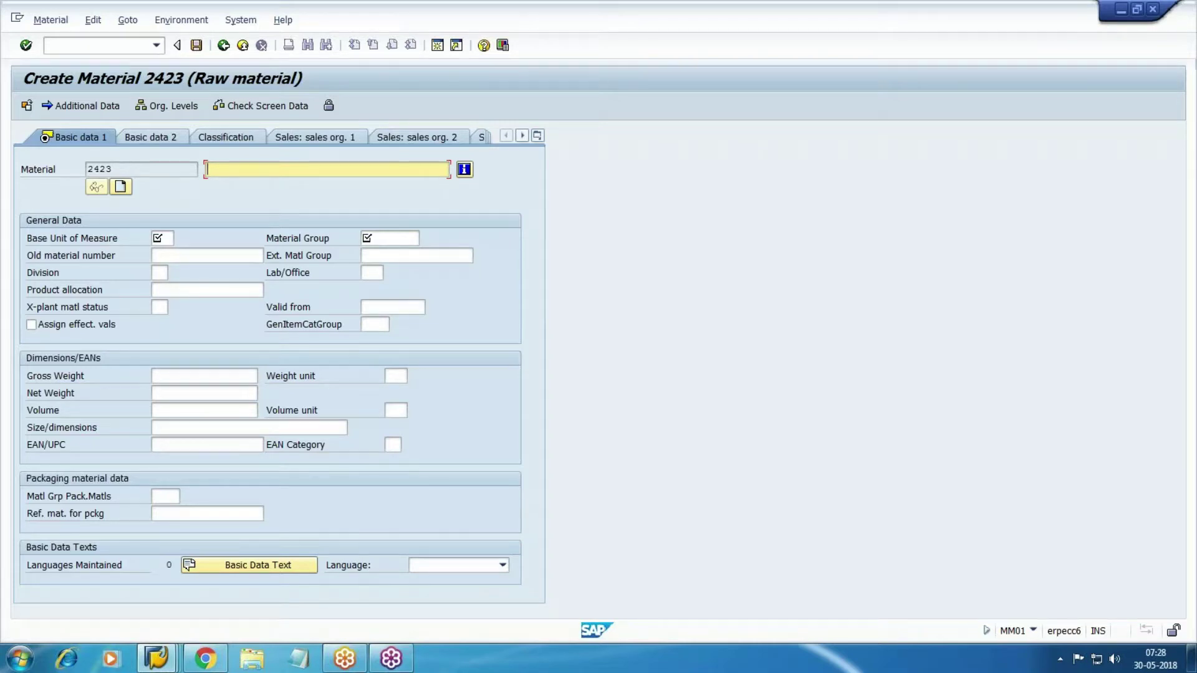
# Enter description 'Walmart Test #1', base unit KG, material group WM0001 and division WM
pyautogui.write('Walmart Test #1')
pyautogui.press('Tab')
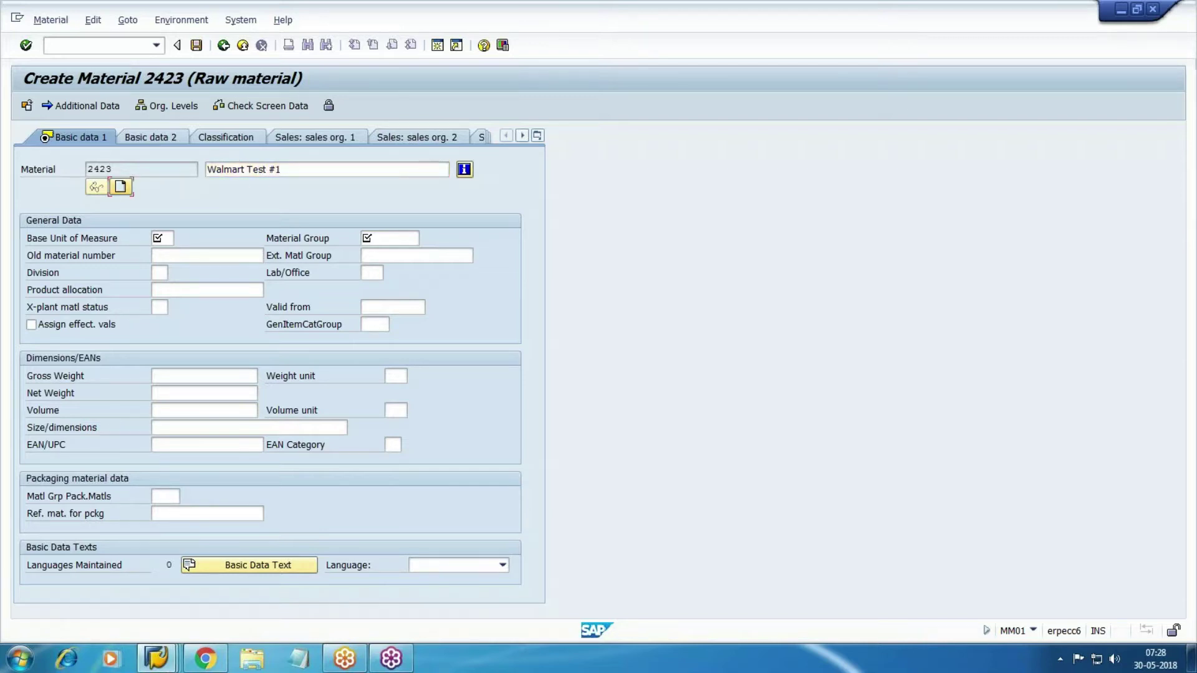
pyautogui.press('Tab')
pyautogui.write('KG')
pyautogui.press('Tab')
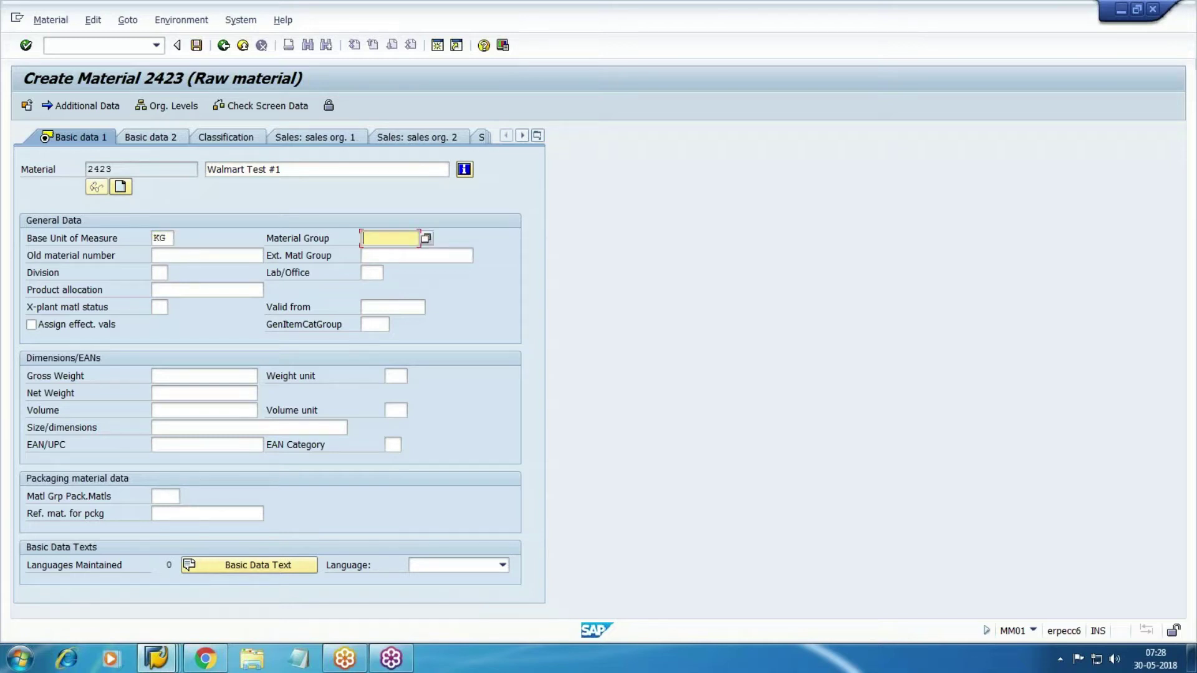
pyautogui.hotkey('alt', 'Tab')
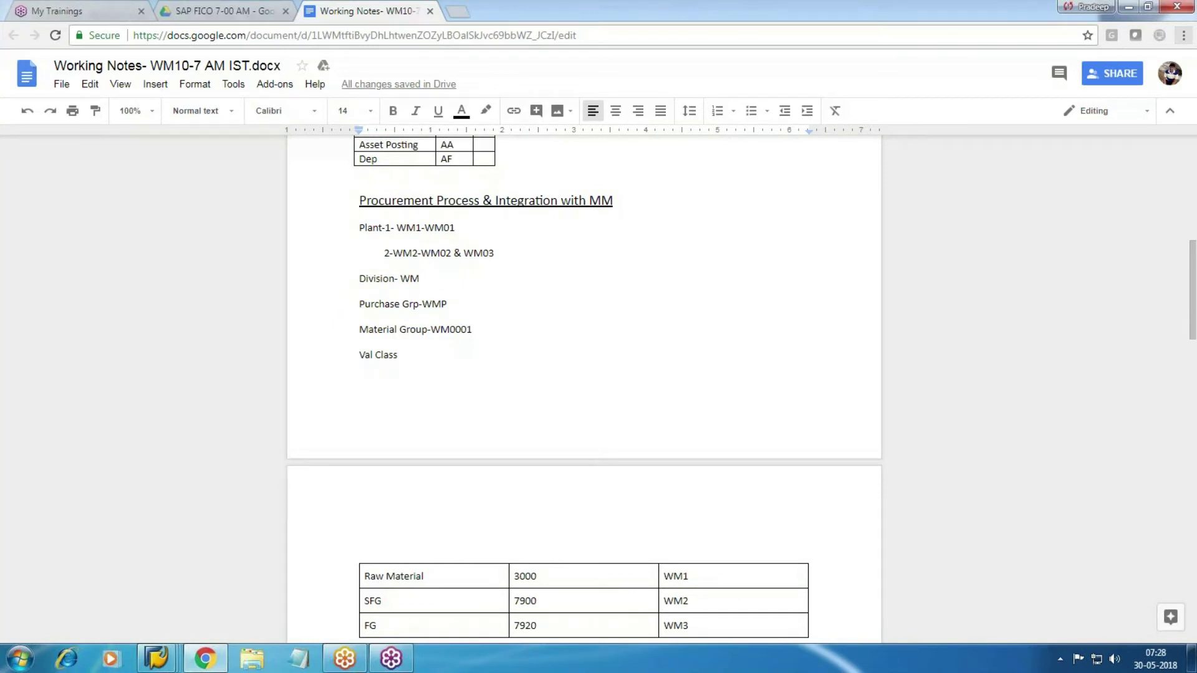
pyautogui.hotkey('alt', 'Tab')
pyautogui.write('WM0001')
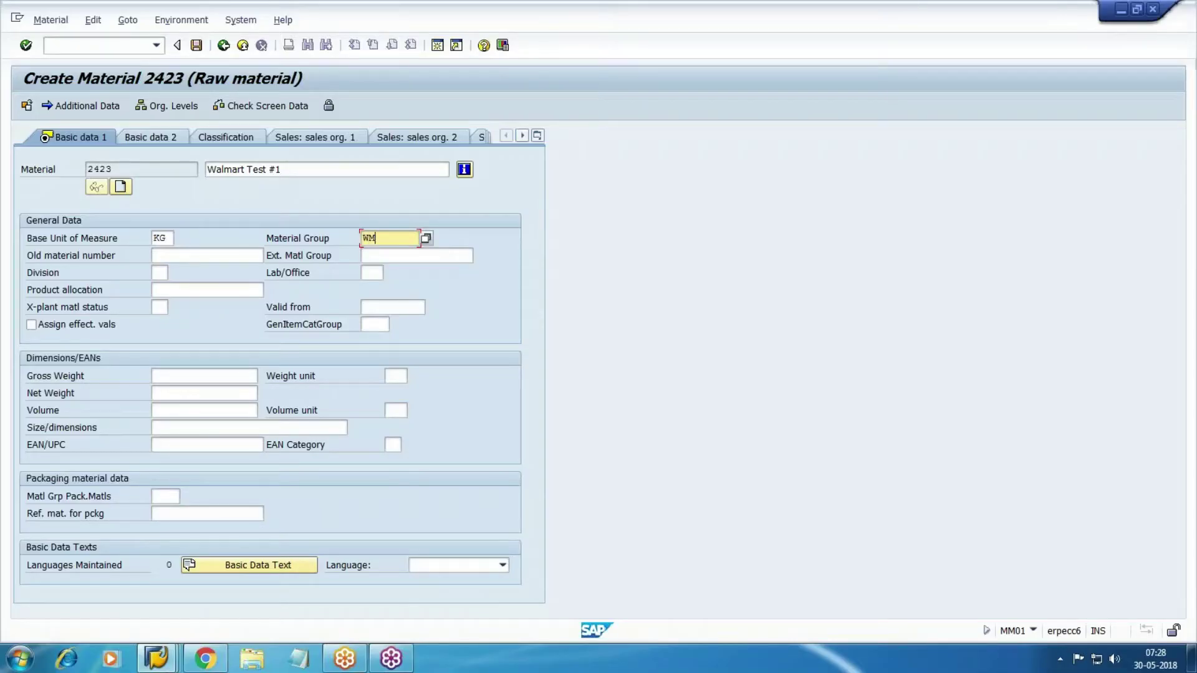
pyautogui.hotkey('alt', 'Tab')
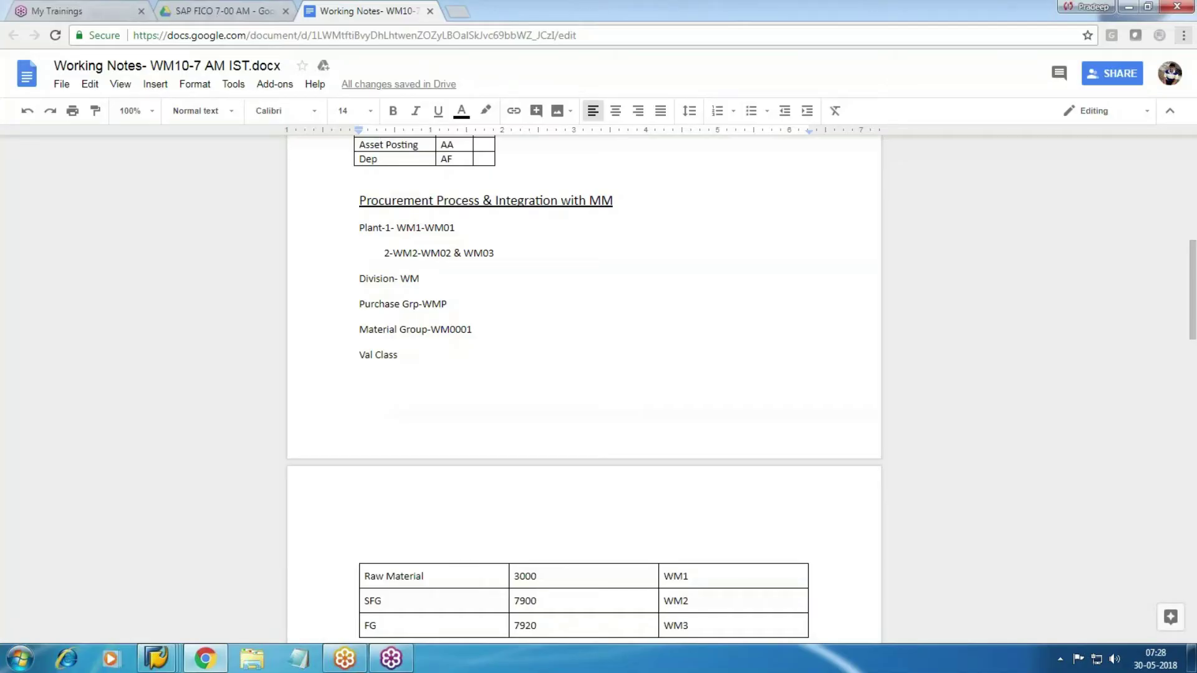
pyautogui.hotkey('alt', 'Tab')
pyautogui.press('Tab')
pyautogui.press('Tab')
pyautogui.press('Tab')
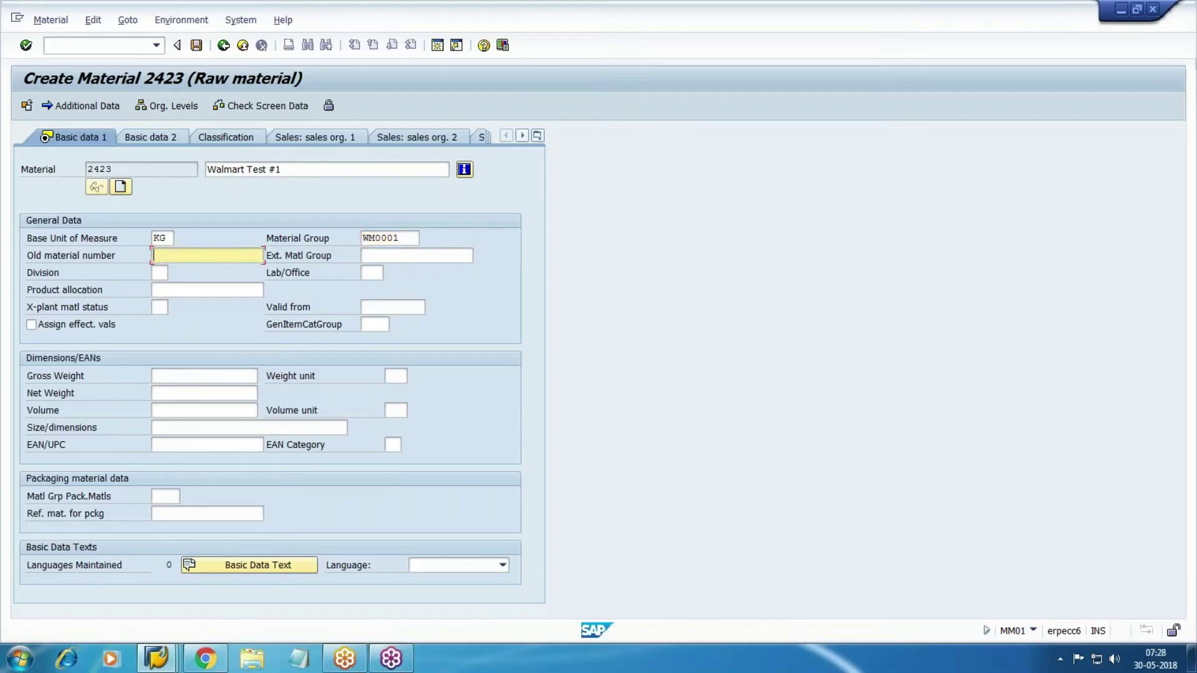
pyautogui.hotkey('alt', 'Tab')
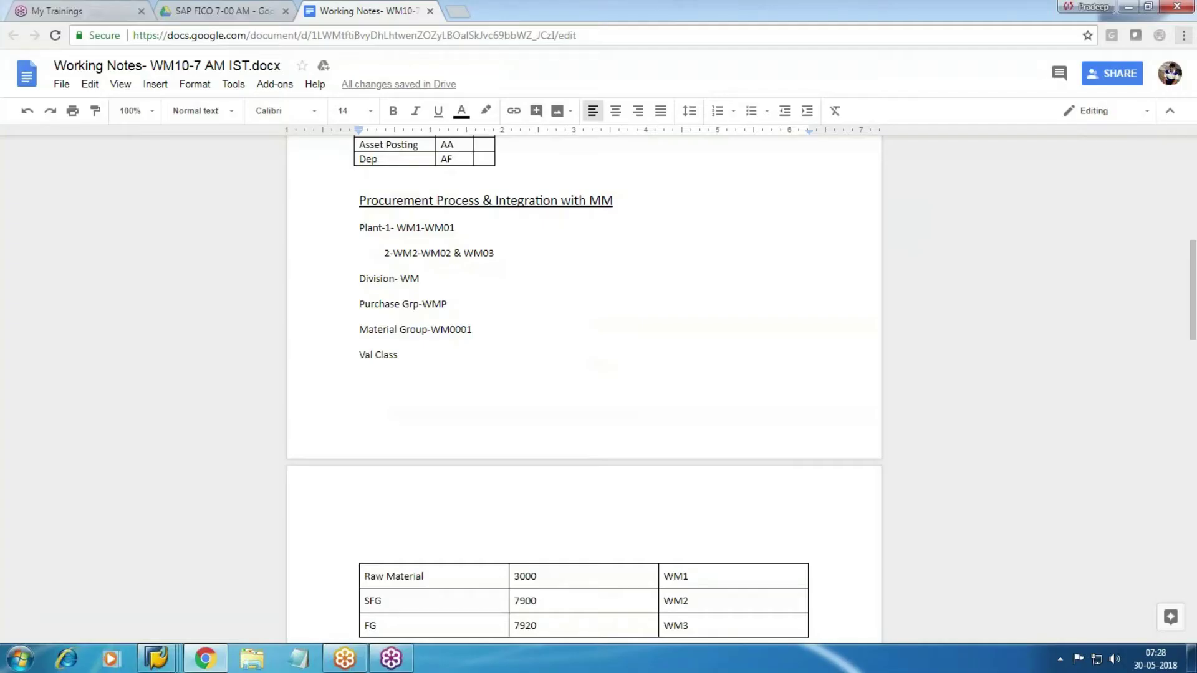
pyautogui.hotkey('alt', 'Tab')
pyautogui.write('WM')
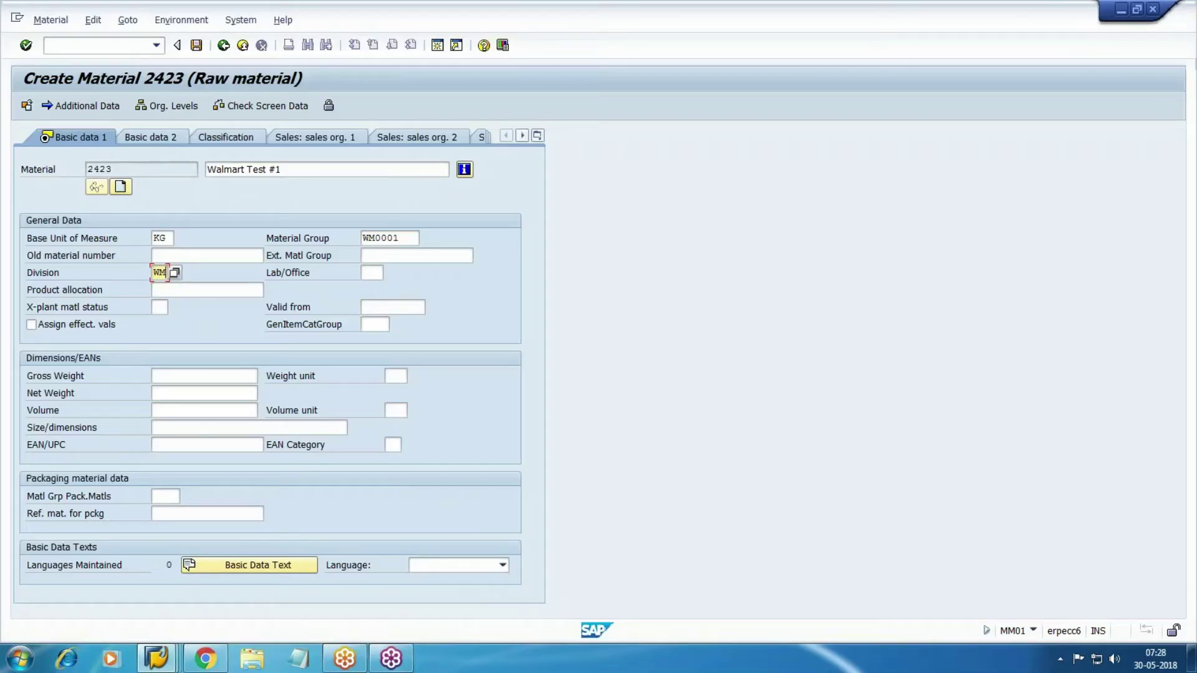
pyautogui.hotkey('alt', 'Tab')
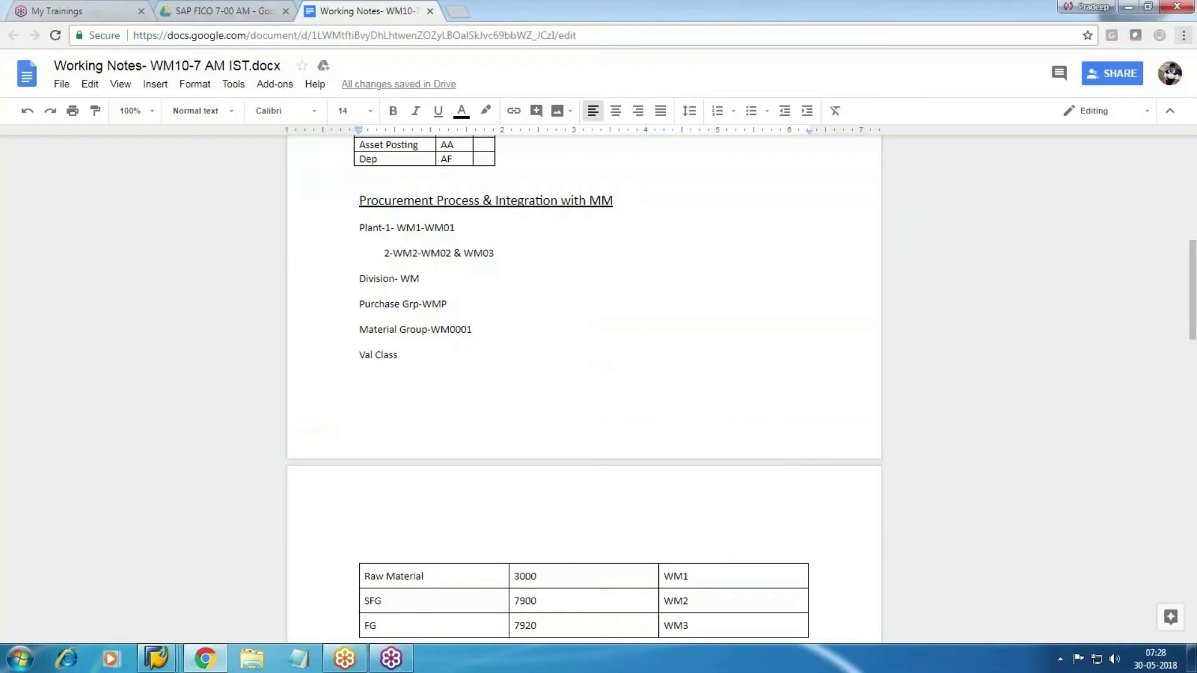
pyautogui.hotkey('alt', 'Tab')
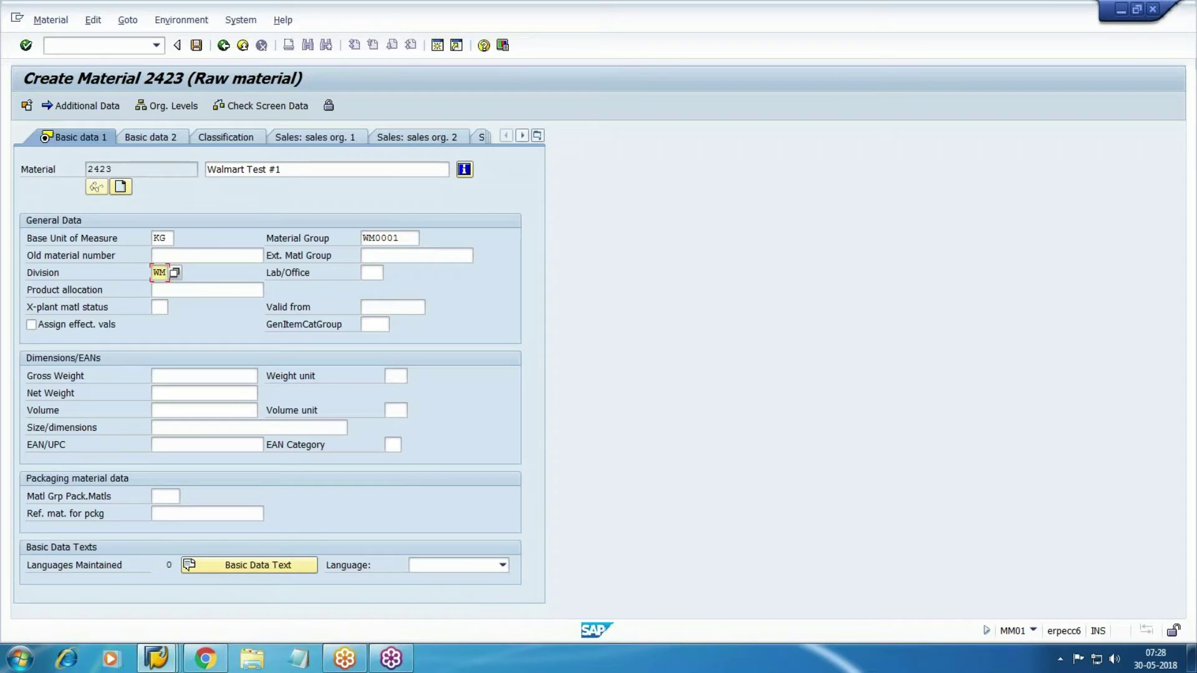
# Set gross weight 1, weight unit KG and net weight 1, then continue to Purchasing
pyautogui.press('Tab')
pyautogui.press('Tab')
pyautogui.press('Tab')
pyautogui.press('Tab')
pyautogui.press('Tab')
pyautogui.press('Tab')
pyautogui.press('Tab')
pyautogui.press('Tab')
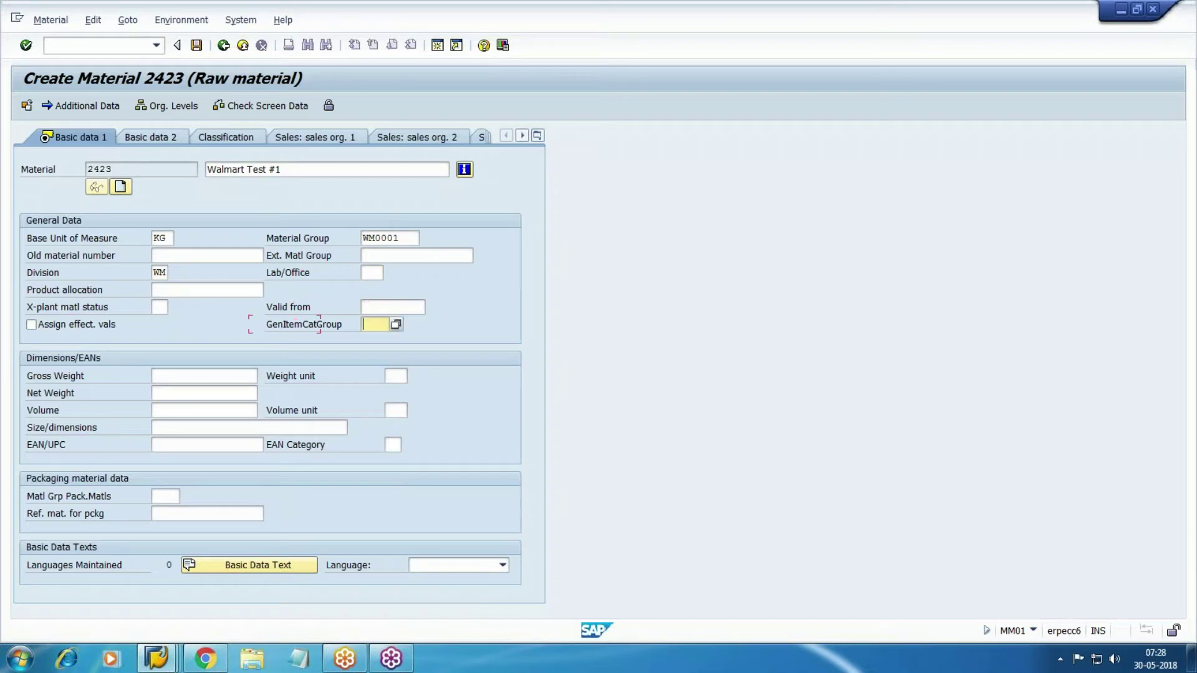
pyautogui.hotkey('shift', 'Tab')
pyautogui.write('1')
pyautogui.press('Tab')
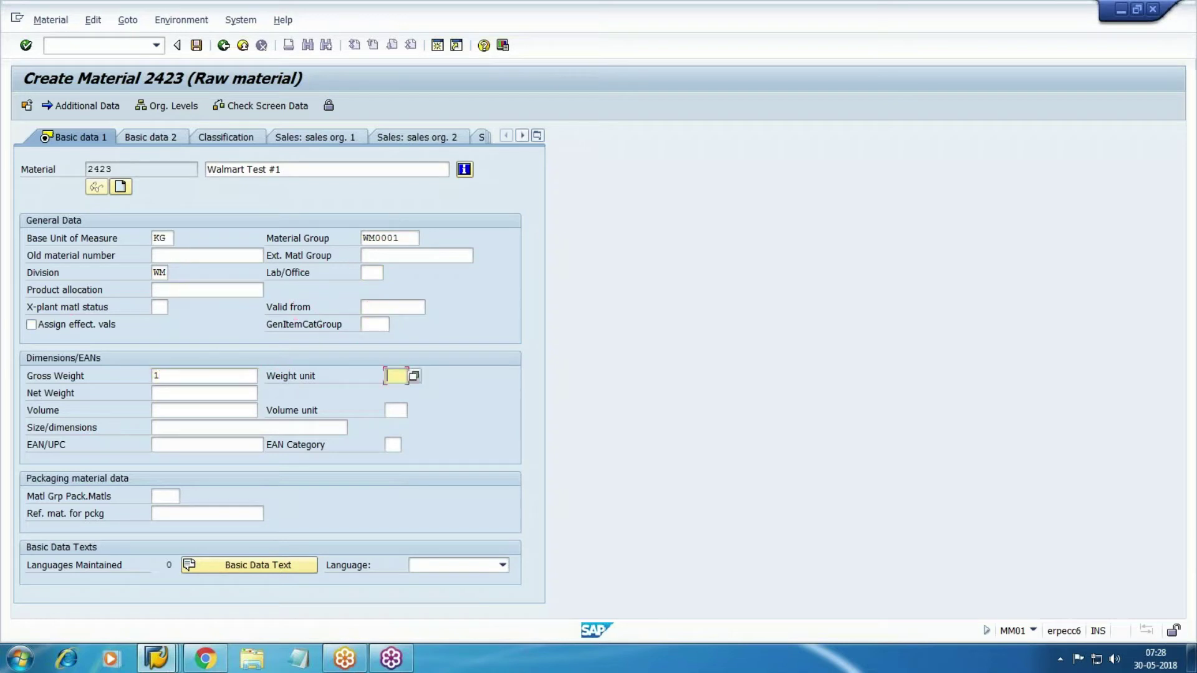
pyautogui.write('KG')
pyautogui.press('Tab')
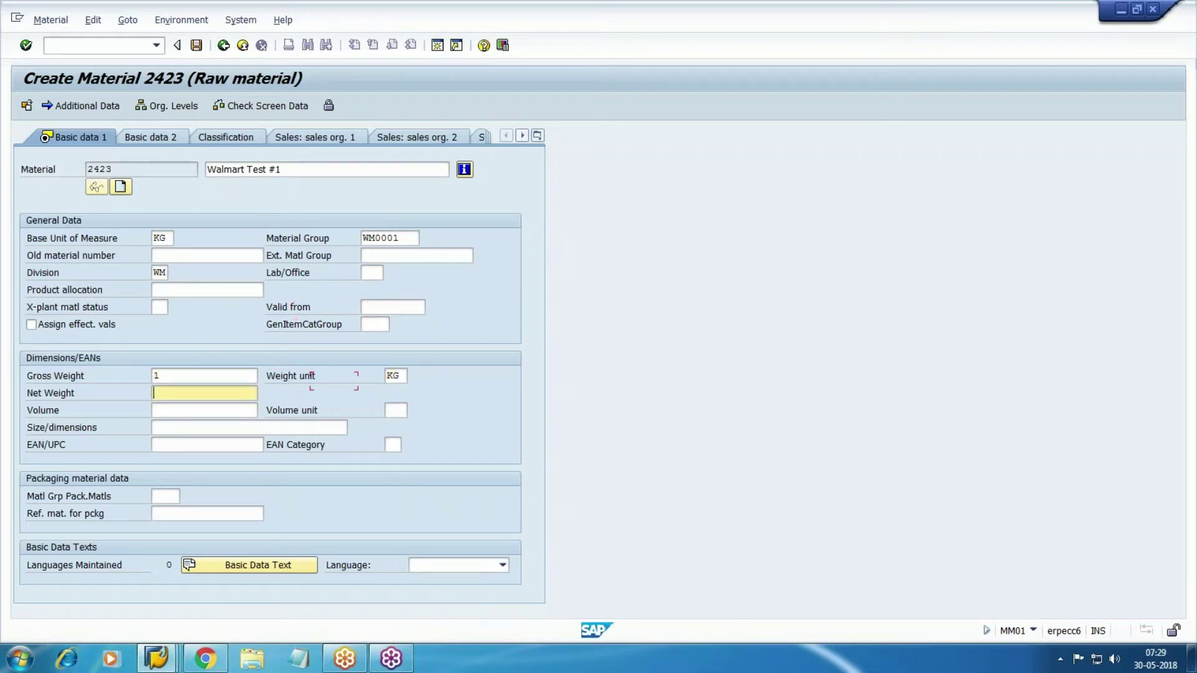
pyautogui.write('1')
pyautogui.press('Return')
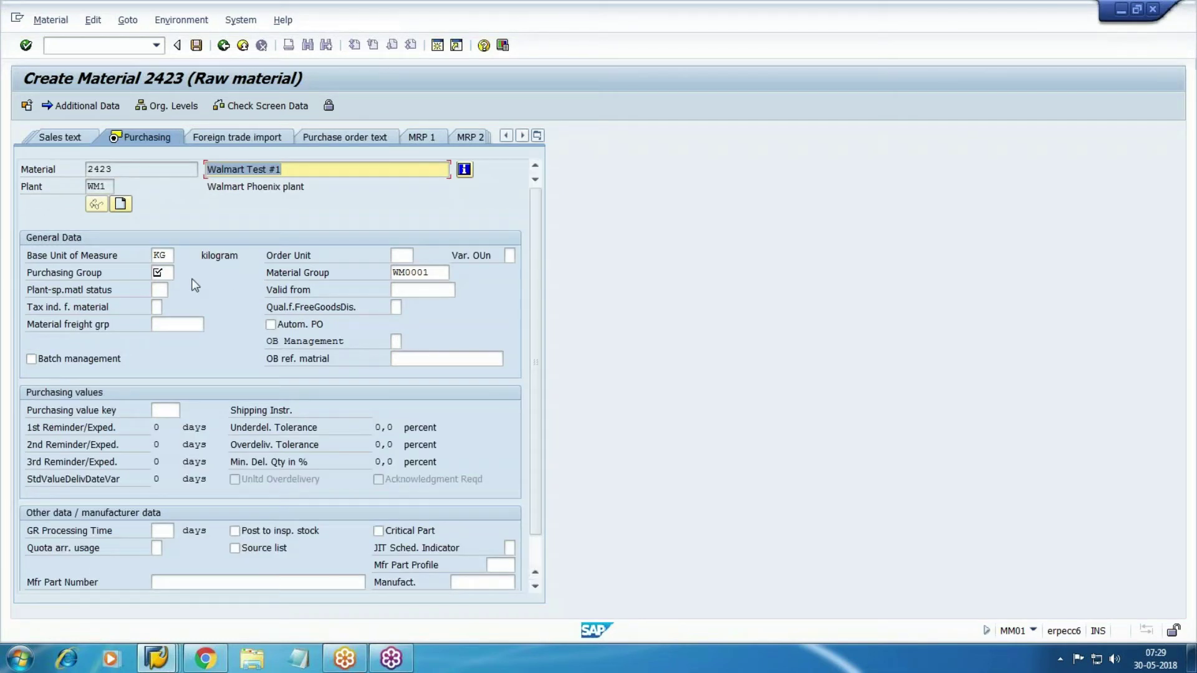
# Enter purchasing group WMP and continue past Plant data / stor. 1 to Accounting 1
pyautogui.click(162, 273)
pyautogui.hotkey('alt', 'Tab')
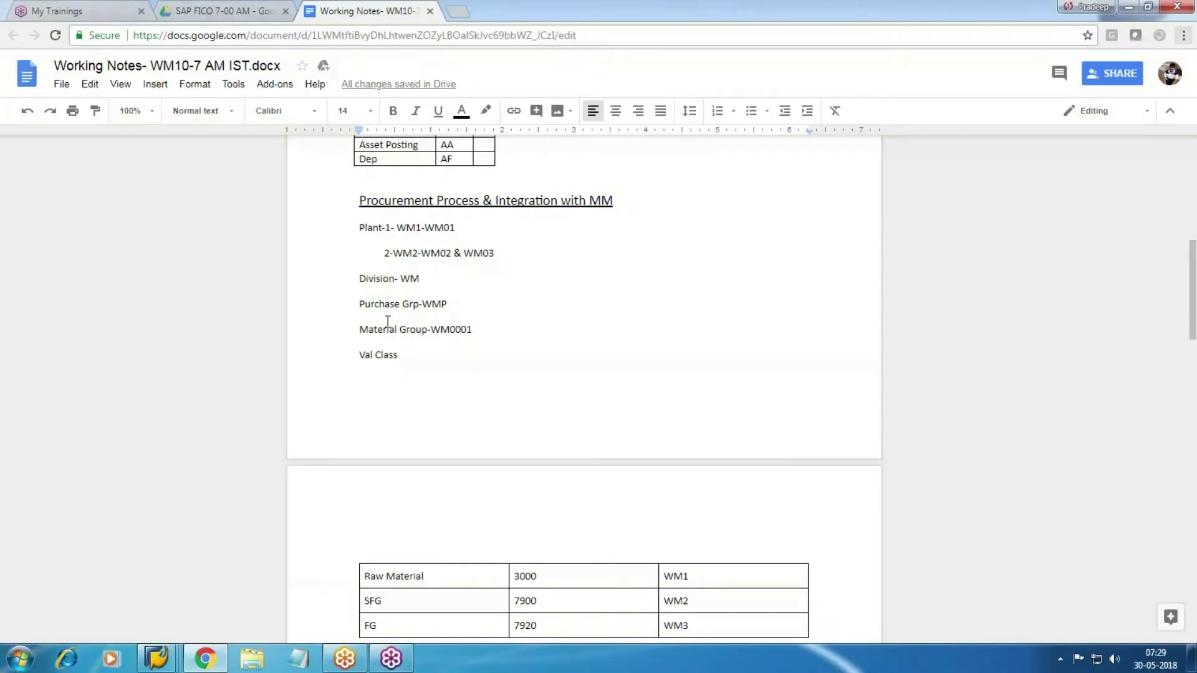
pyautogui.hotkey('alt', 'Tab')
pyautogui.write('WMP')
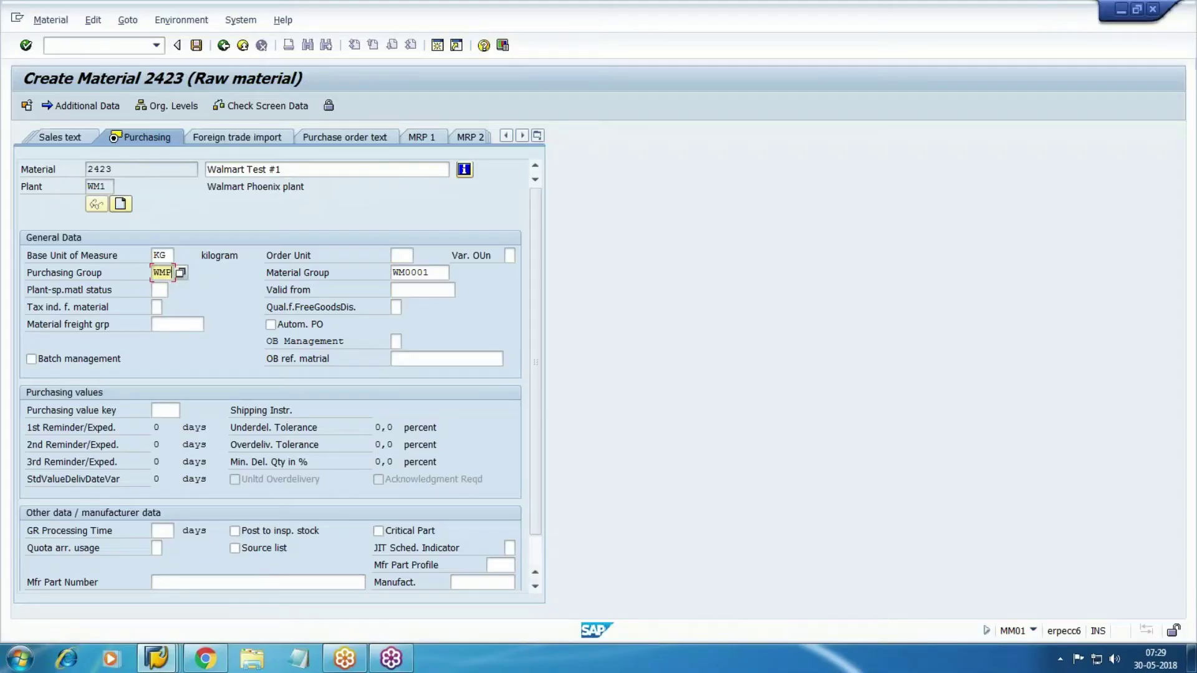
pyautogui.press('Return')
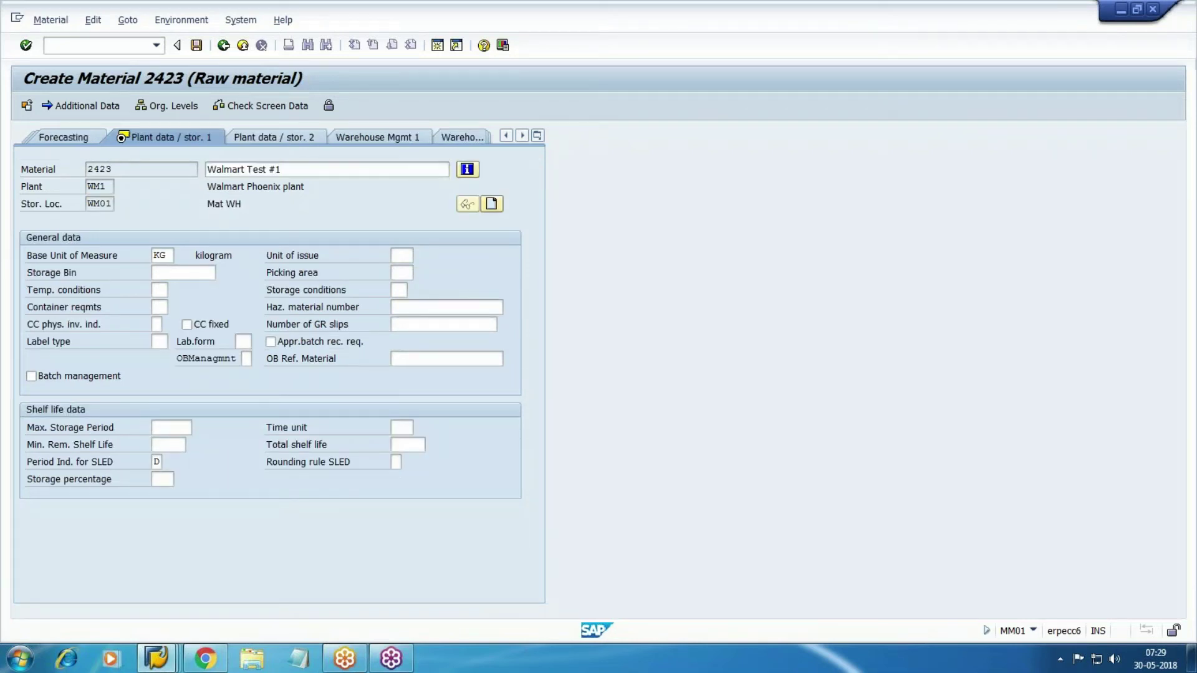
pyautogui.press('Return')
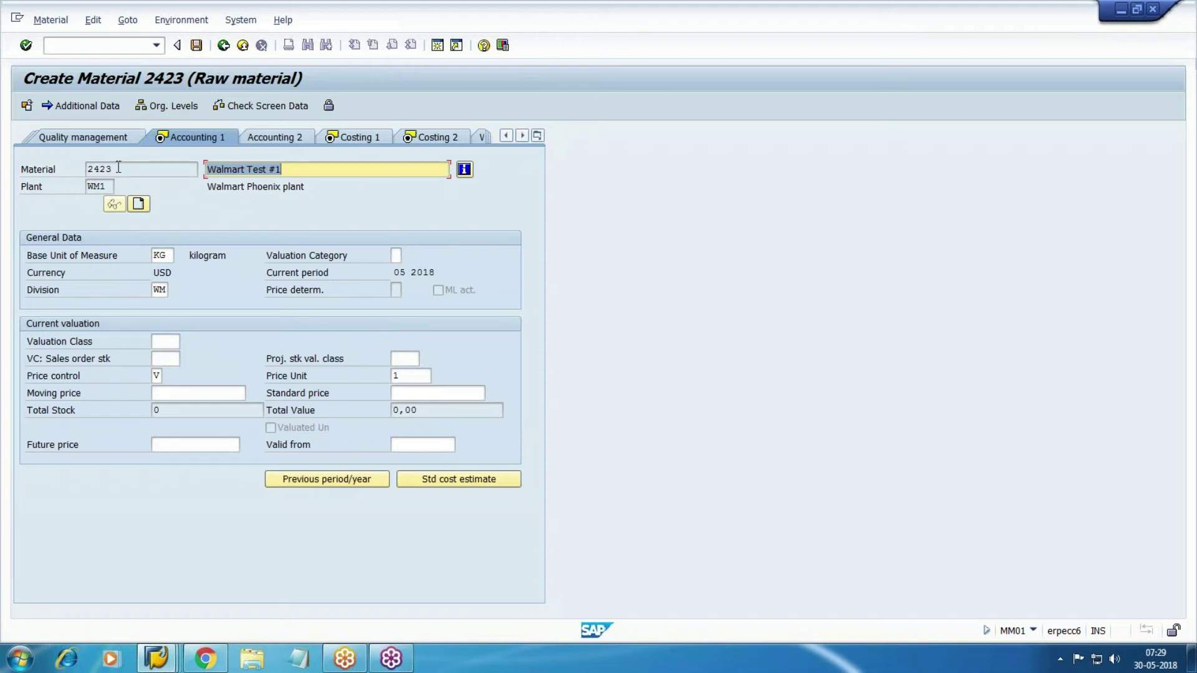
# Enter valuation class WM1 and moving price 200 on Accounting 1, then save material 2423
pyautogui.click(175, 340)
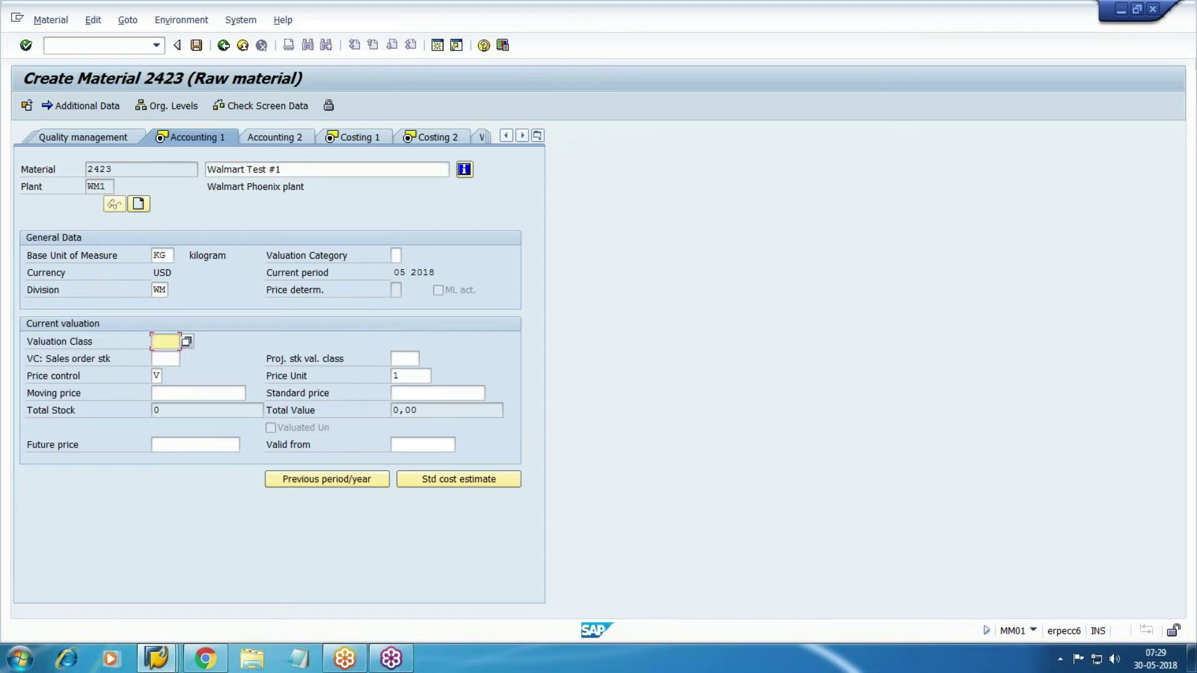
pyautogui.write('WM1')
pyautogui.hotkey('alt', 'Tab')
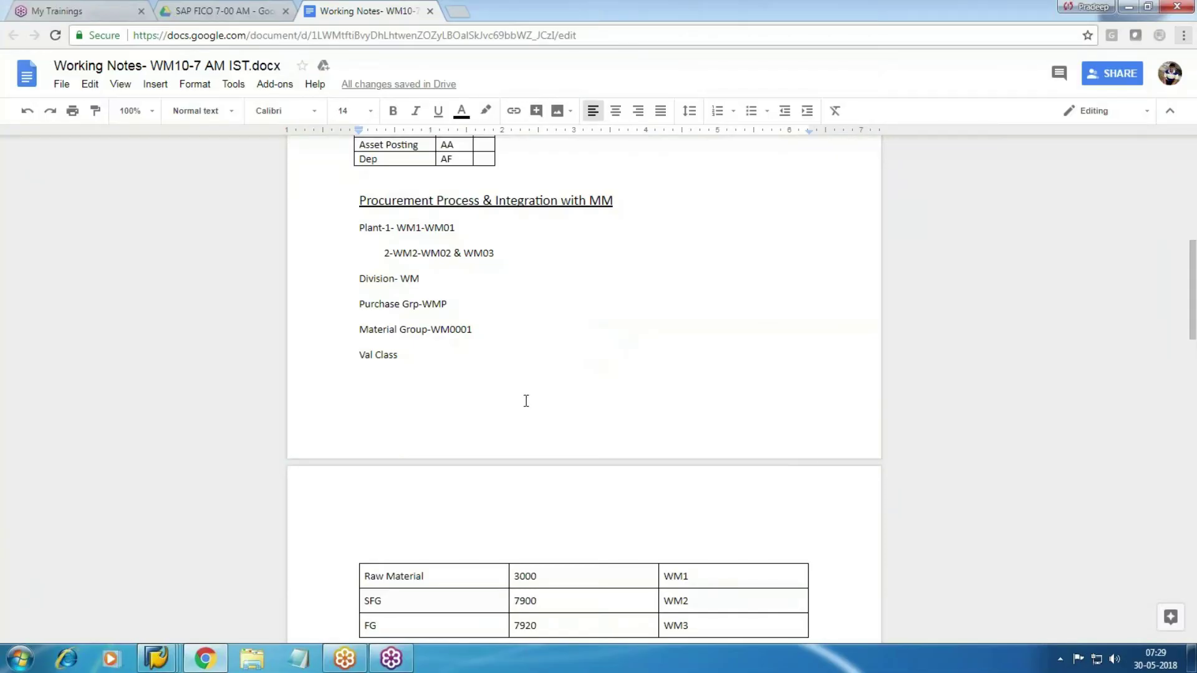
pyautogui.scroll(-6, 527, 401)
pyautogui.click(676, 198)
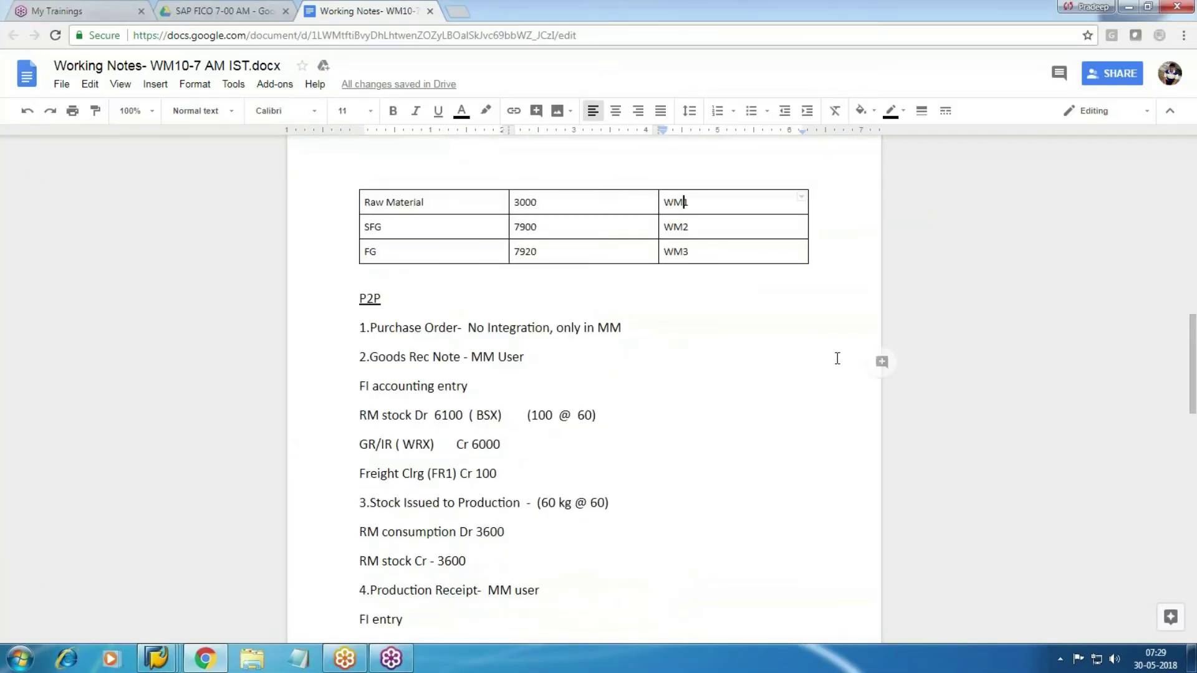
pyautogui.hotkey('alt', 'Tab')
pyautogui.press('Tab')
pyautogui.press('Tab')
pyautogui.press('Tab')
pyautogui.press('Tab')
pyautogui.press('Tab')
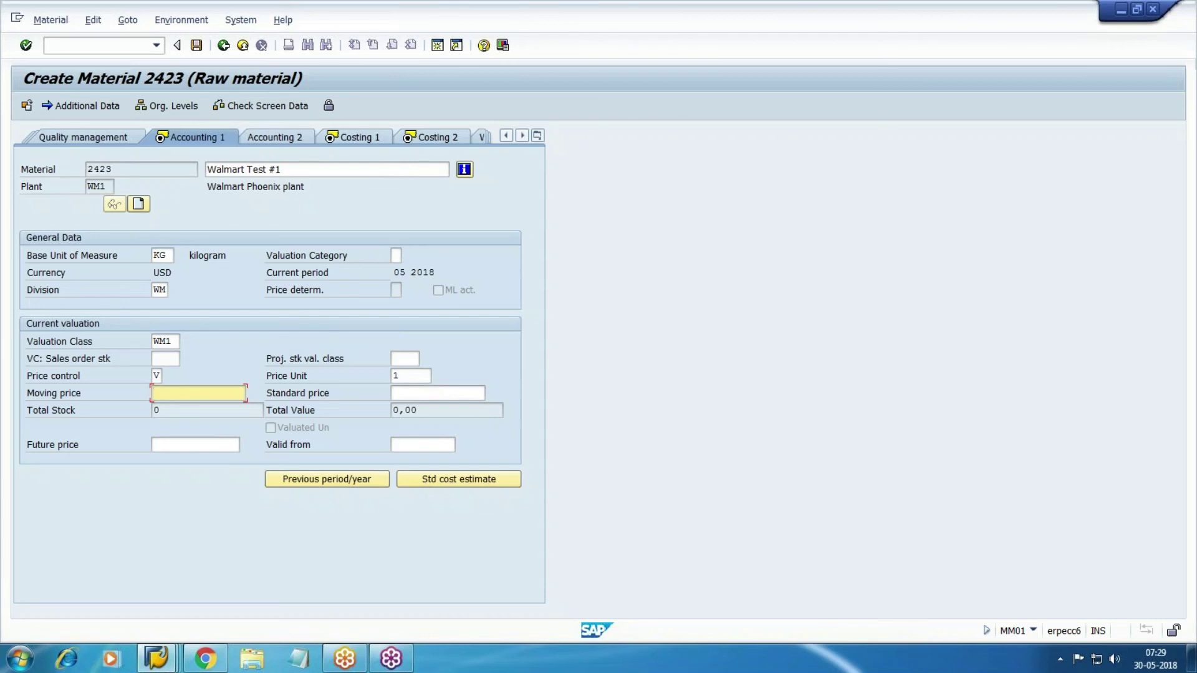
pyautogui.write('200')
pyautogui.click(197, 45)
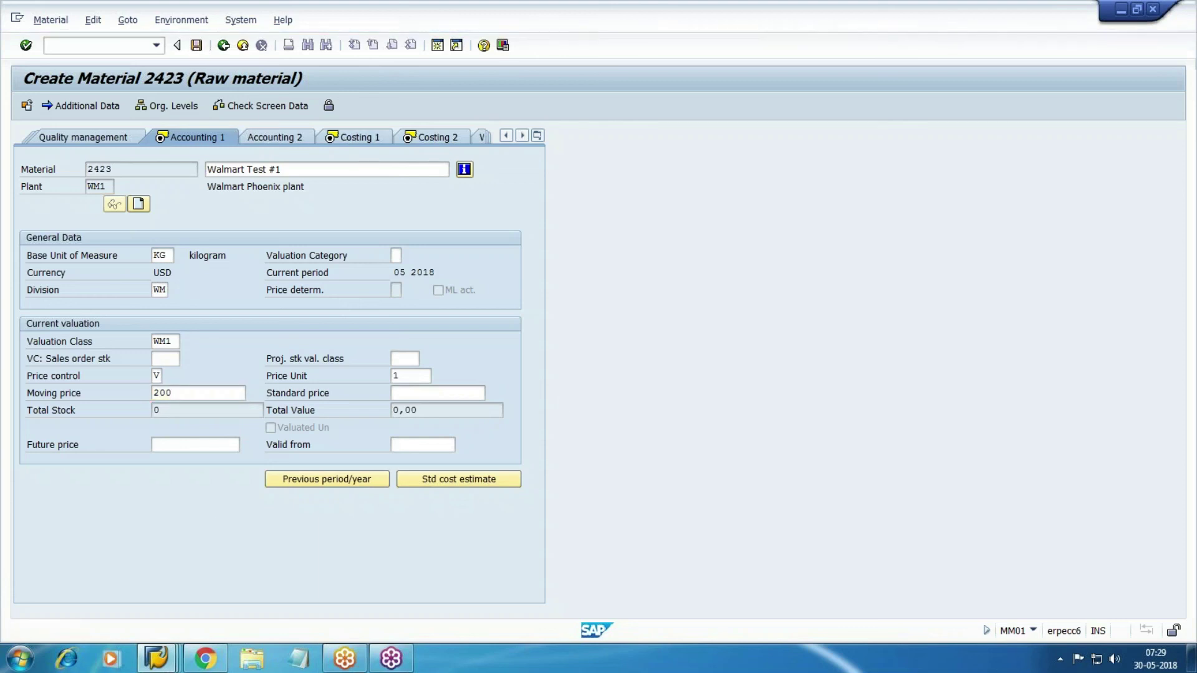